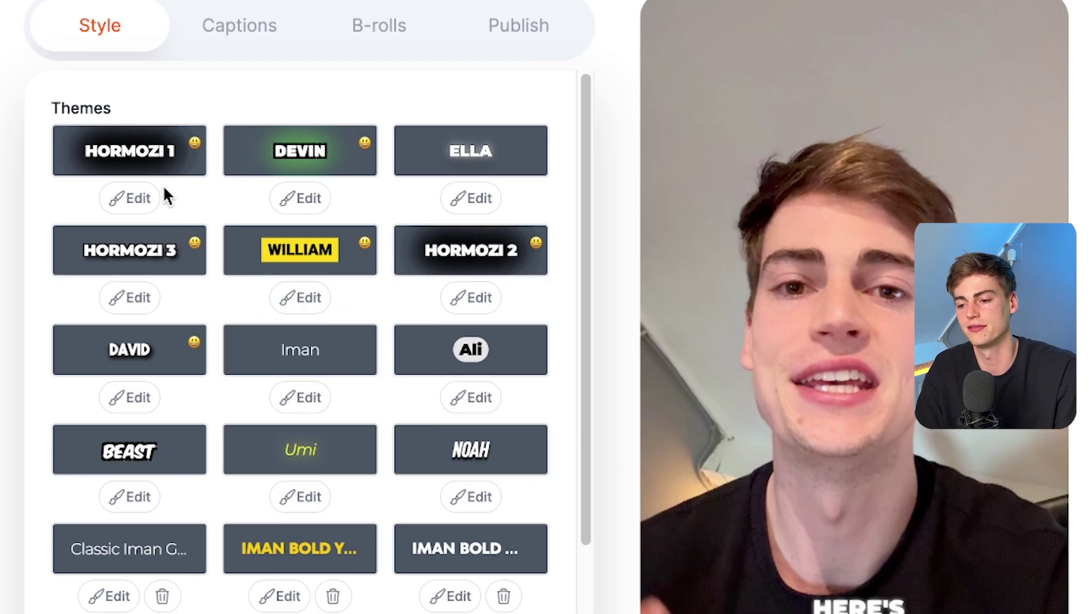
# - Apply the HORMOZI 1 caption theme, preview the video briefly, and mute the preview
pyautogui.click(149, 162)
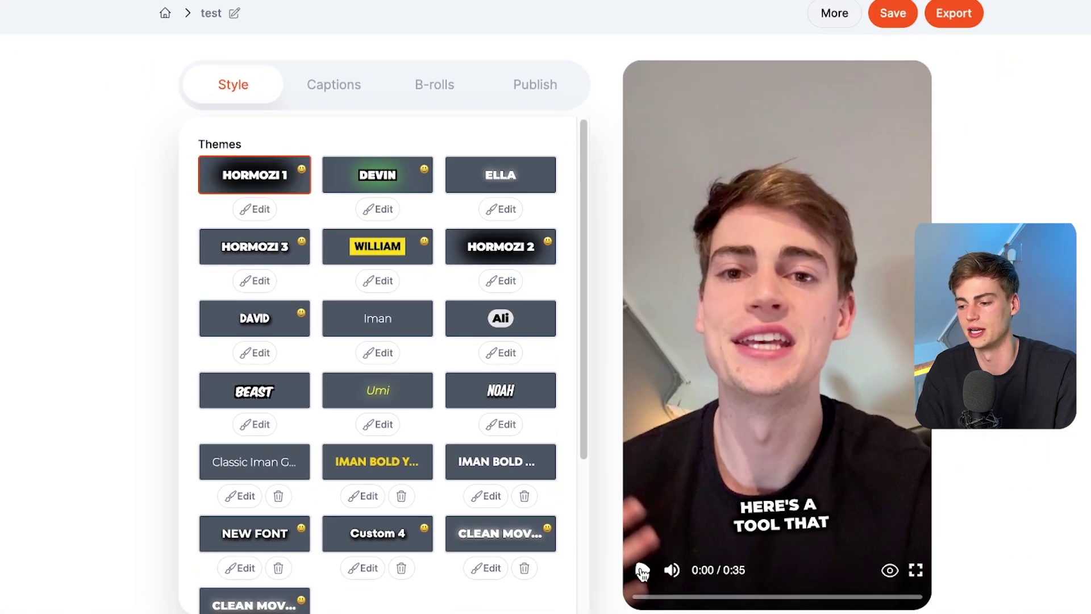
pyautogui.click(642, 570)
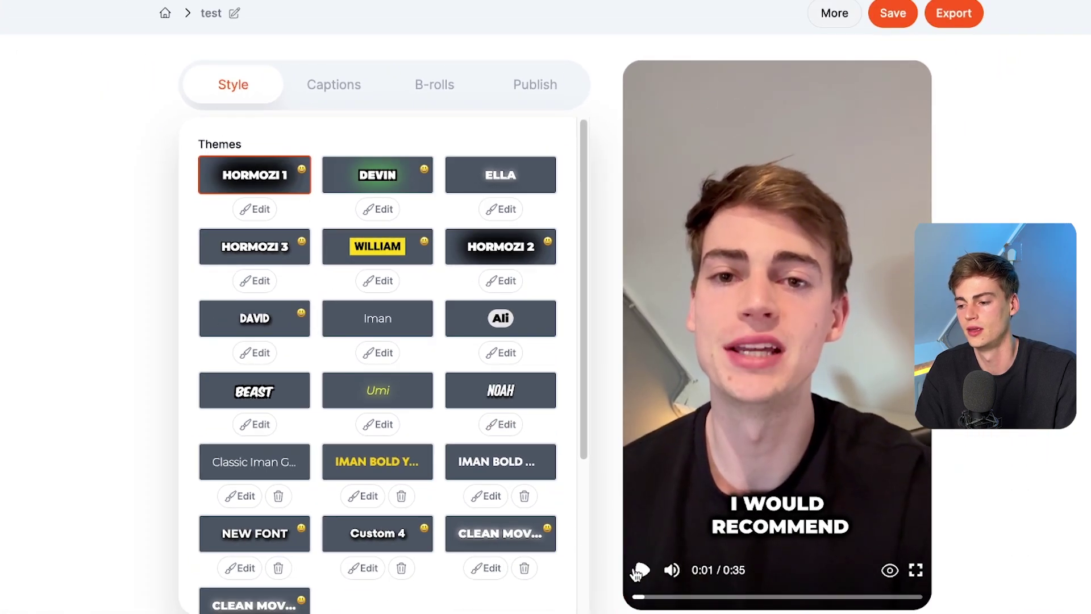
pyautogui.click(639, 571)
pyautogui.click(674, 571)
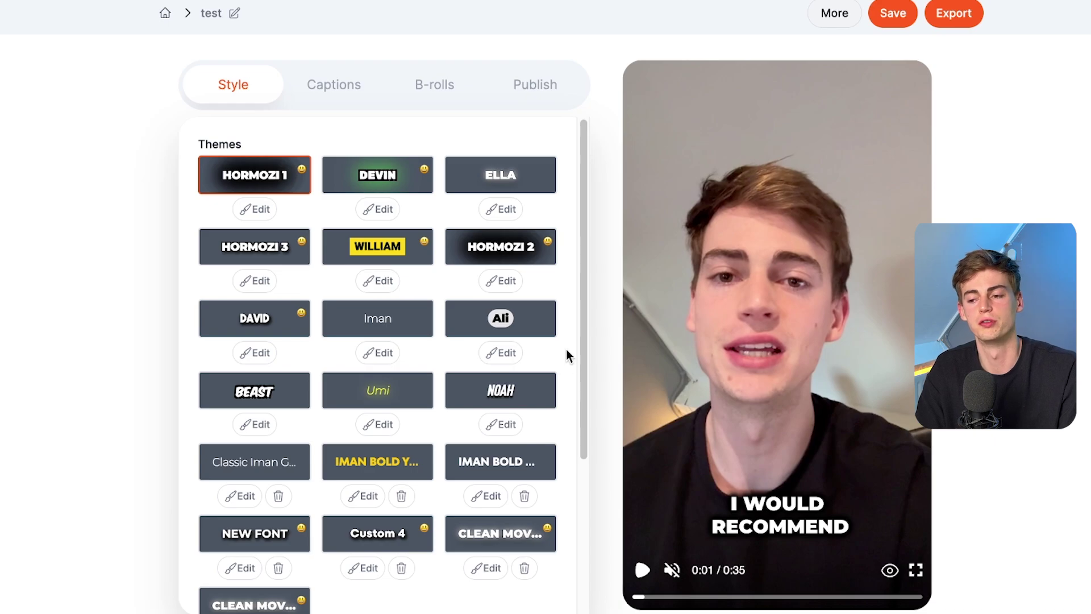
# - Play the preview while trying the DEVIN, ELLA, HORMOZI 3, WILLIAM and HORMOZI 2 caption themes
pyautogui.click(386, 169)
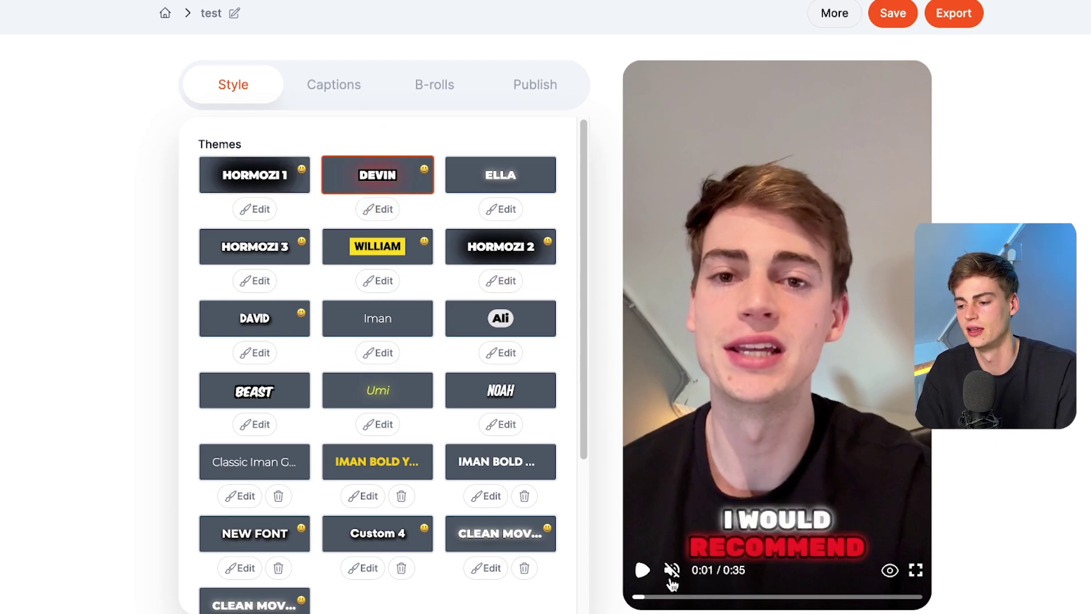
pyautogui.click(642, 570)
pyautogui.click(466, 176)
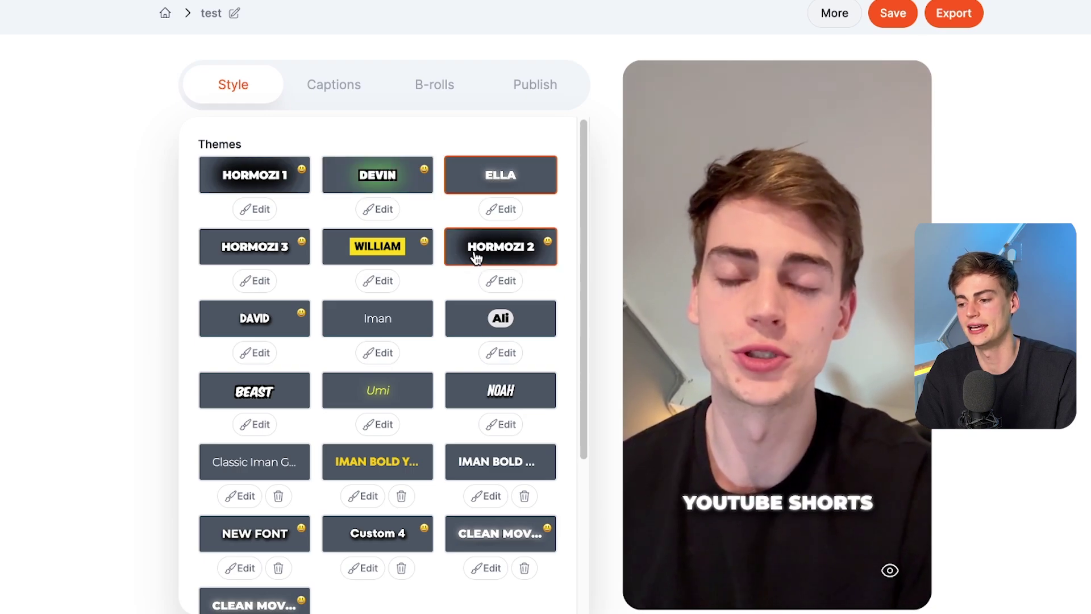
pyautogui.click(299, 259)
pyautogui.click(398, 256)
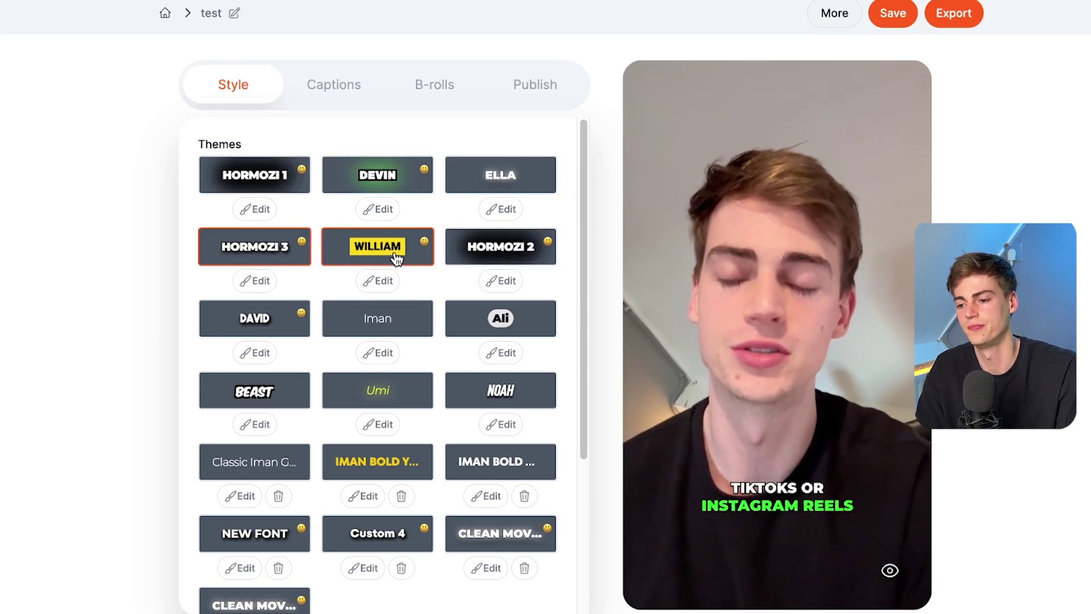
pyautogui.click(514, 250)
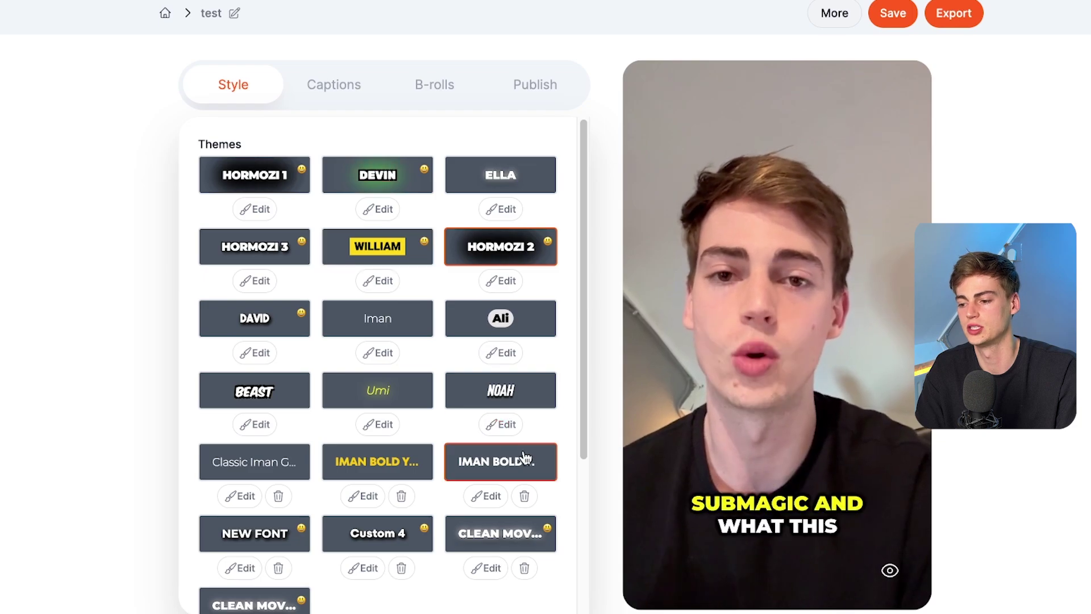
# - Try the DAVID, Iman, Ali, BEAST, Umi and NOAH caption themes on the playing preview, and pause it
pyautogui.click(273, 333)
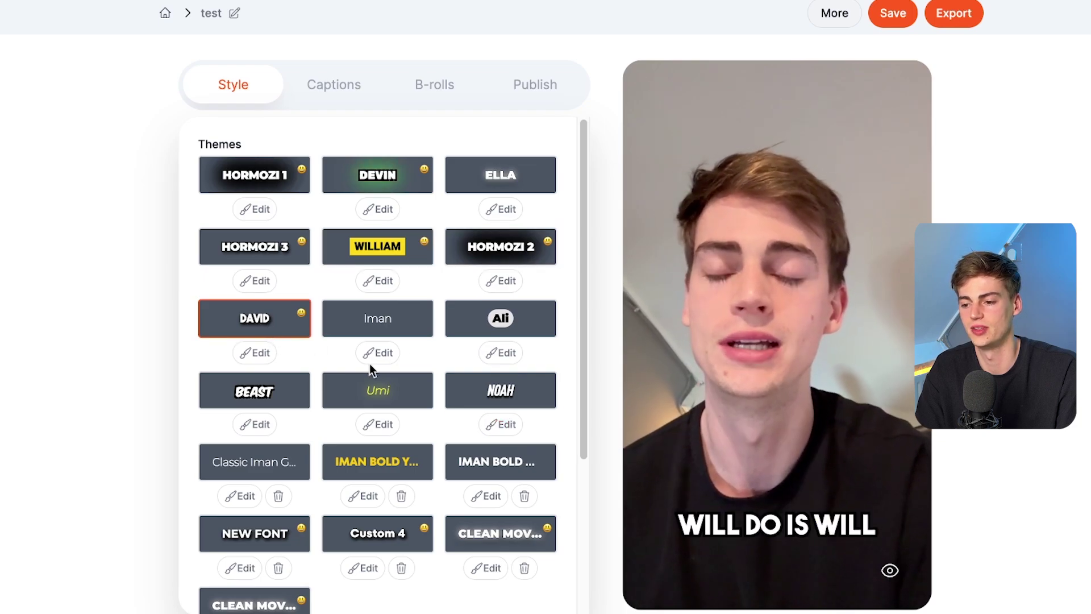
pyautogui.click(402, 320)
pyautogui.click(491, 337)
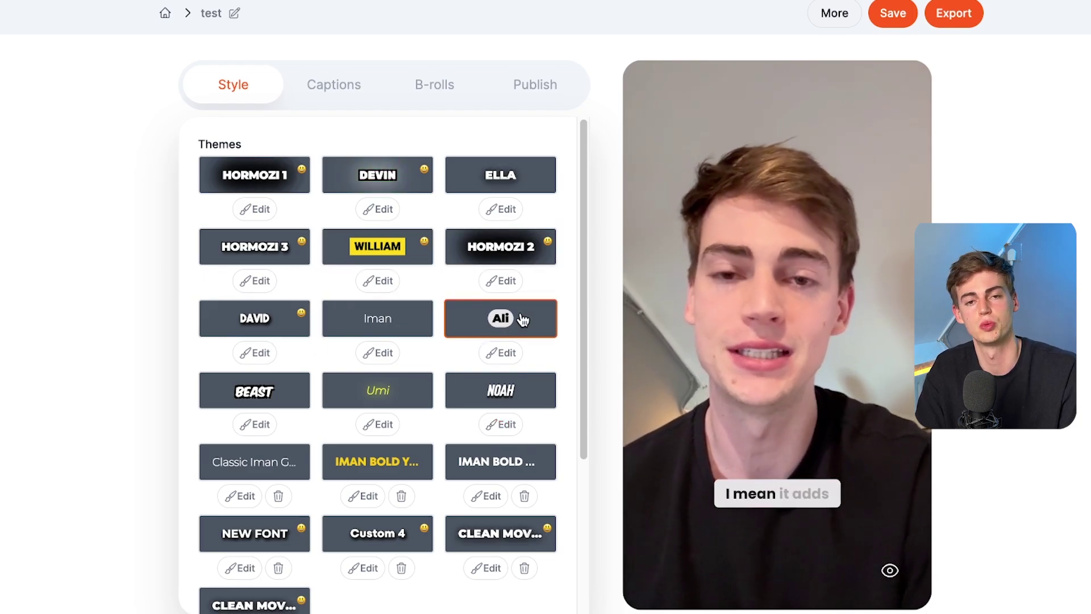
pyautogui.click(253, 395)
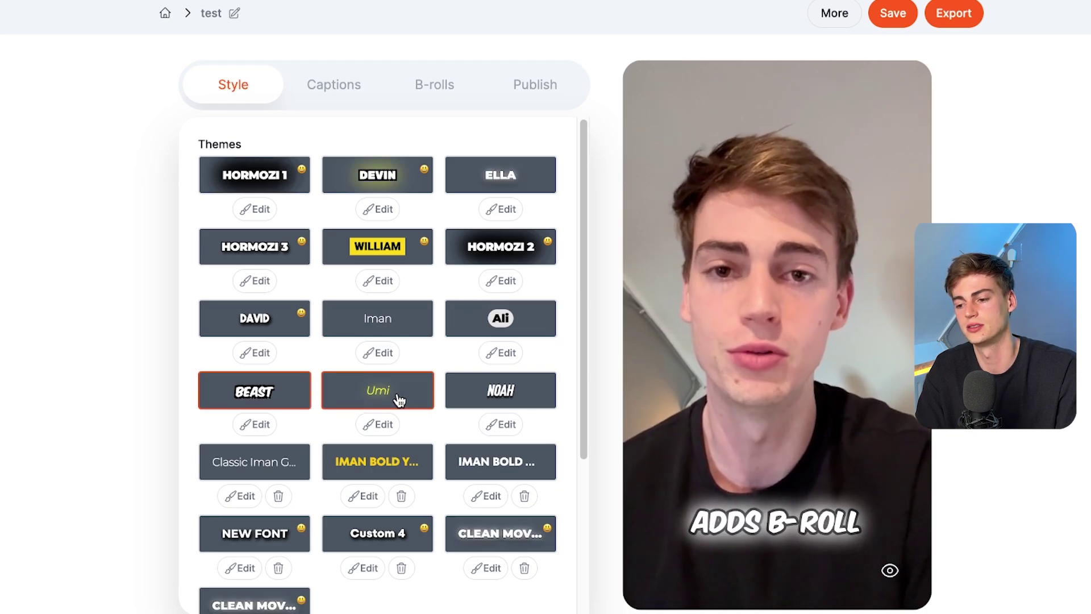
pyautogui.click(397, 397)
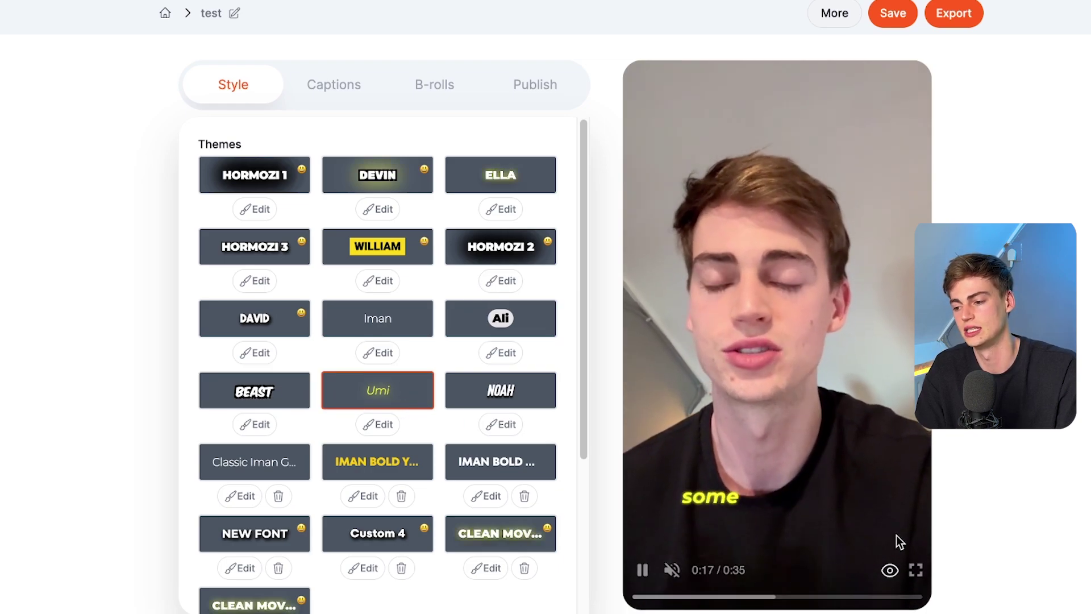
pyautogui.click(534, 395)
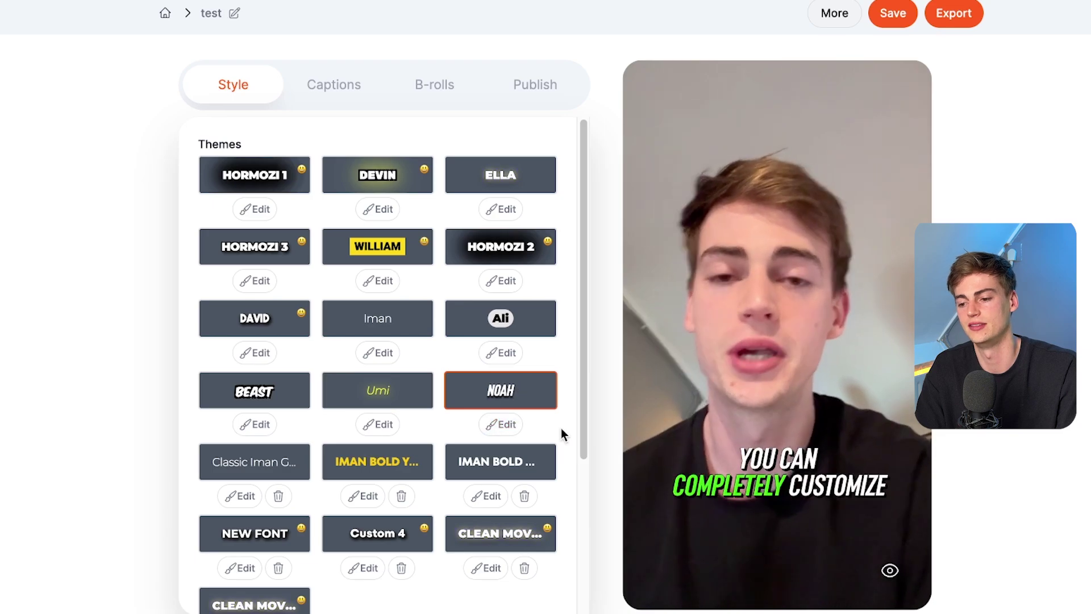
pyautogui.click(643, 570)
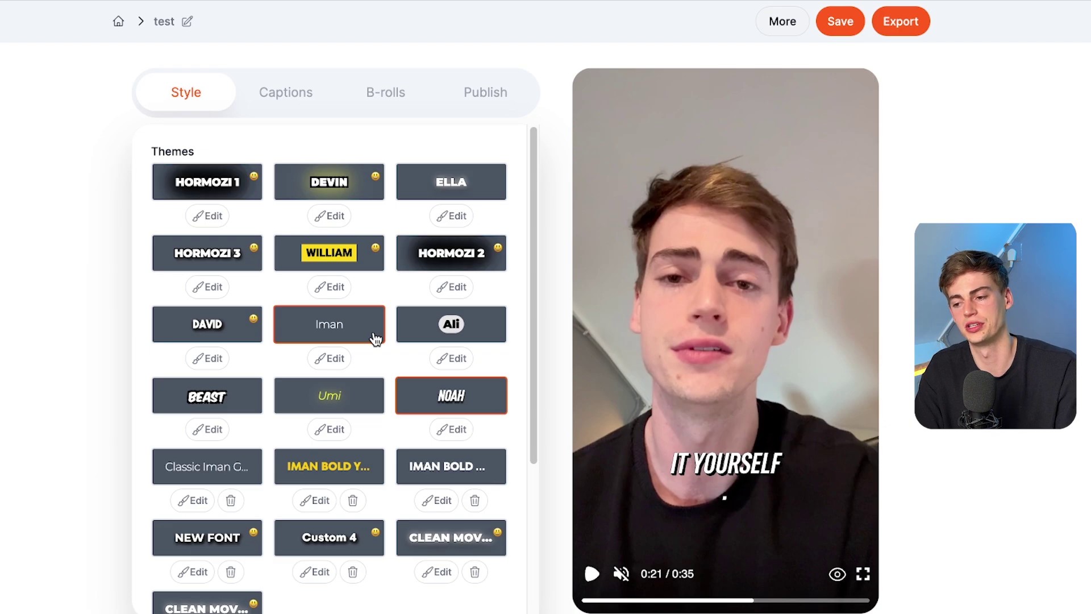
# - Apply the Iman caption theme and play a short stretch of the preview with it
pyautogui.click(321, 329)
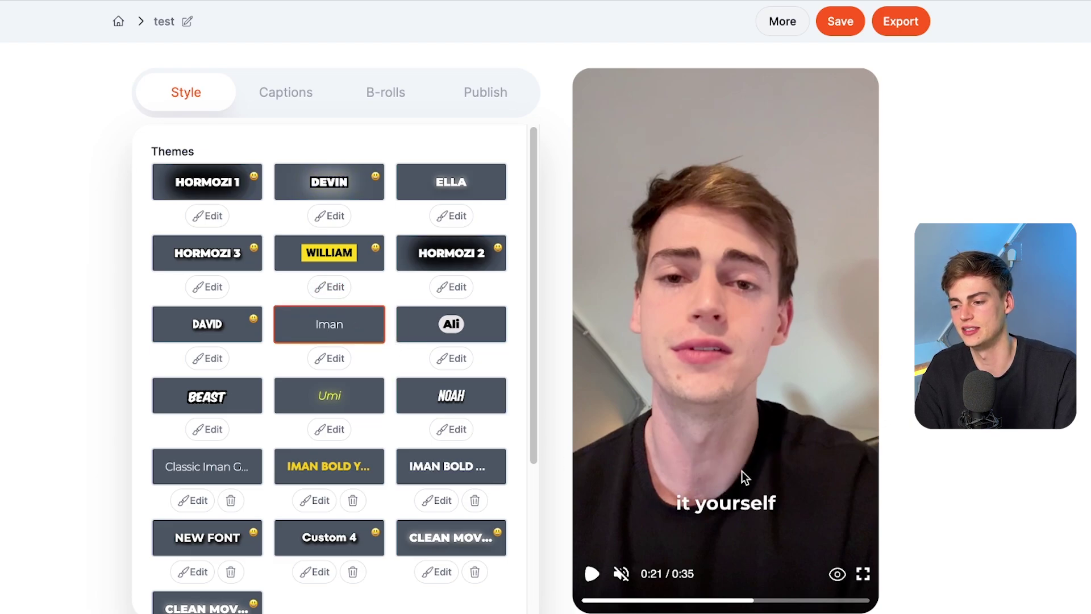
pyautogui.click(592, 574)
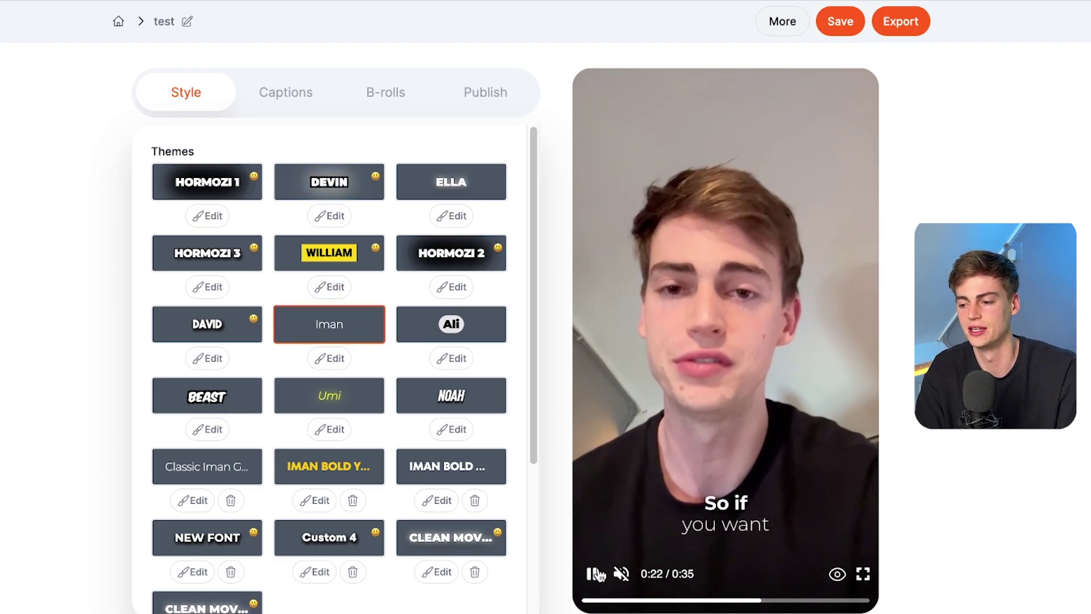
pyautogui.click(591, 575)
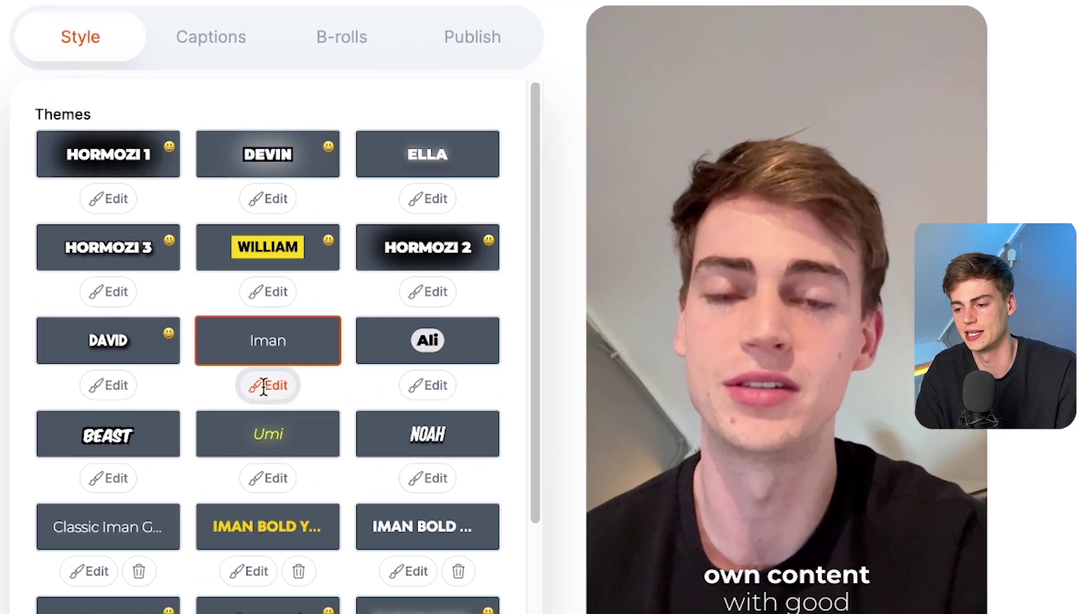
# - Edit the Iman theme so its text is uppercase with shadow set to NONE
pyautogui.click(329, 358)
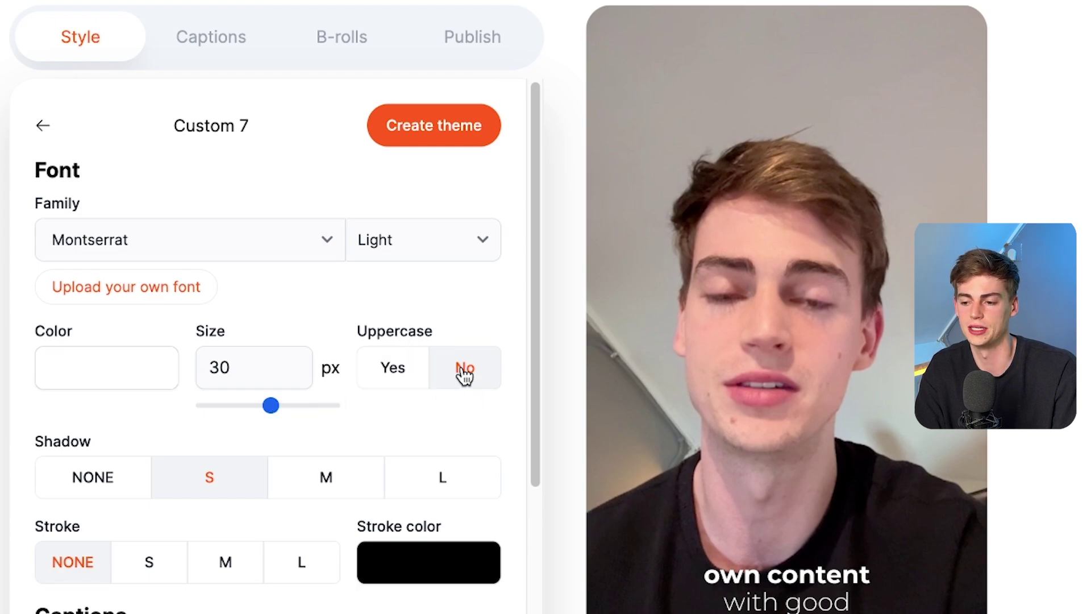
pyautogui.click(392, 378)
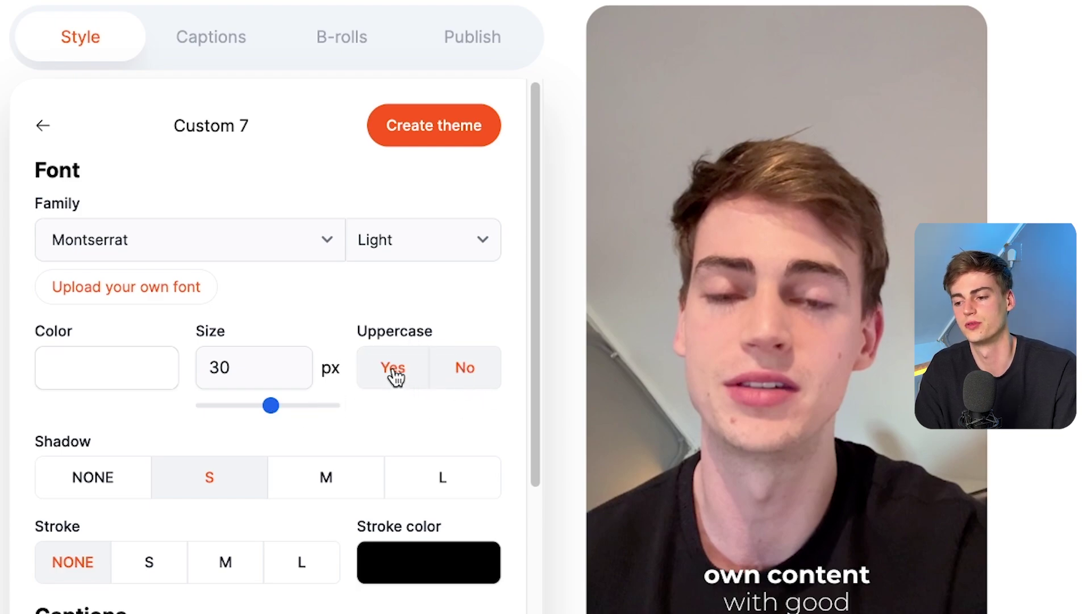
pyautogui.click(396, 377)
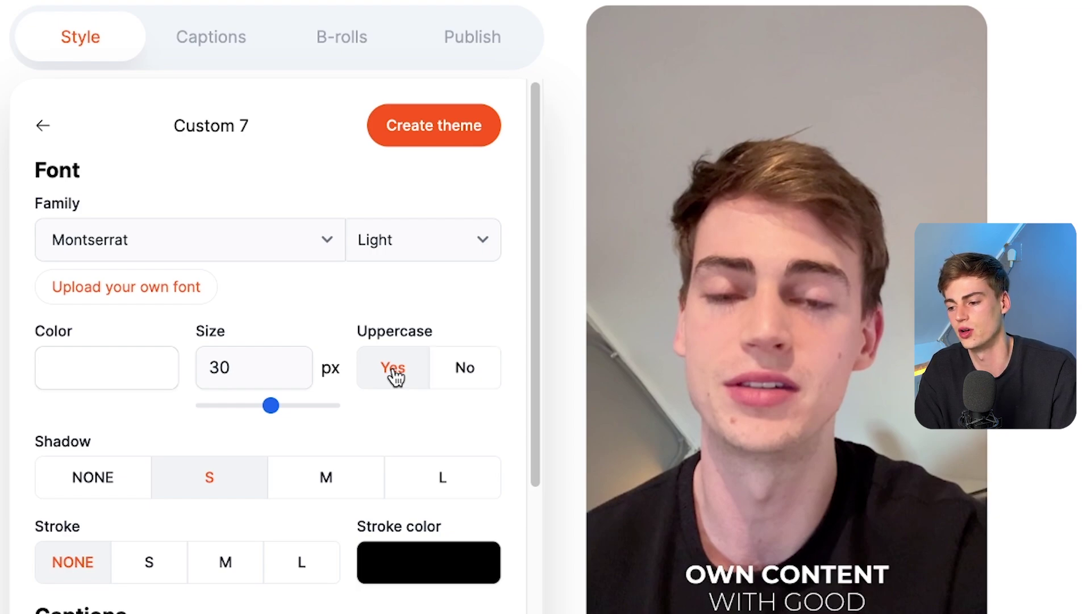
pyautogui.click(108, 482)
# - Set the captions to display 1 word and set their Position Y to 73%
pyautogui.scroll(-2, 93, 539)
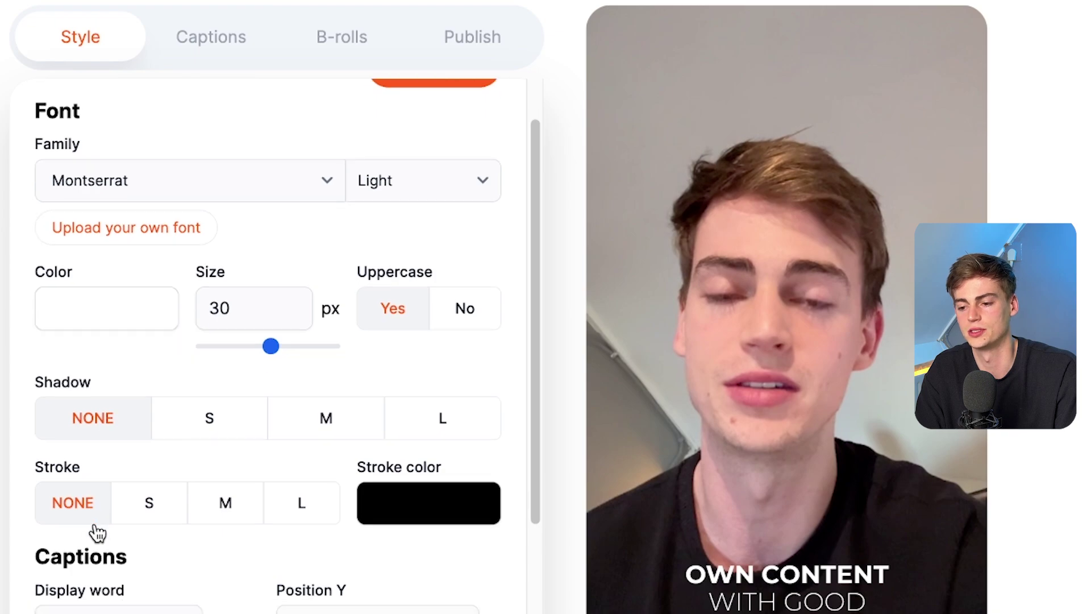
pyautogui.press('Down')
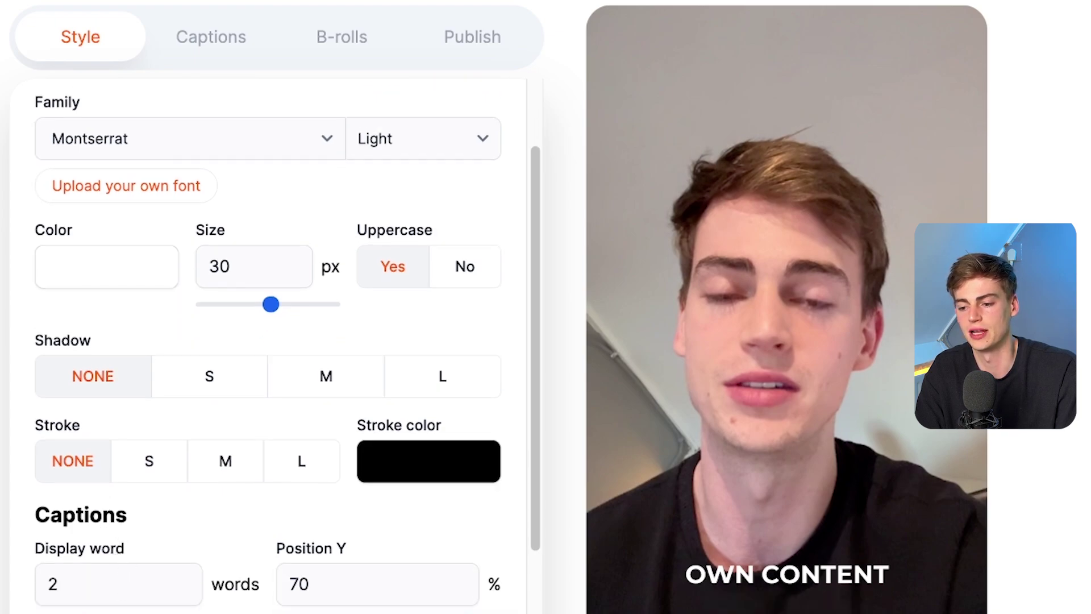
pyautogui.scroll(-1, 339, 543)
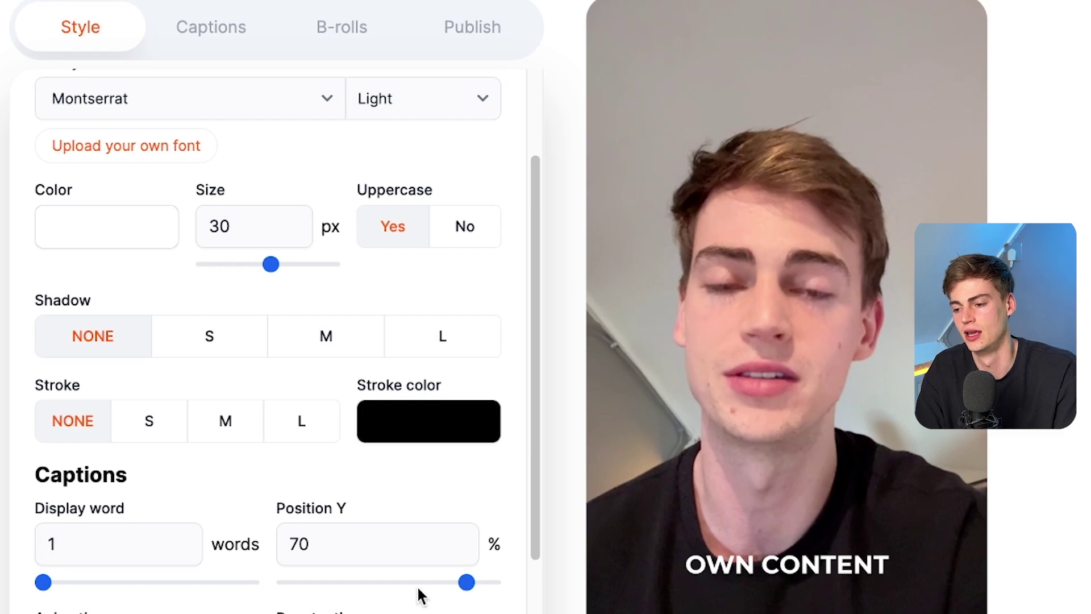
pyautogui.moveTo(466, 582)
pyautogui.mouseDown()
pyautogui.moveTo(416, 583)
pyautogui.moveTo(475, 584)
pyautogui.mouseUp()
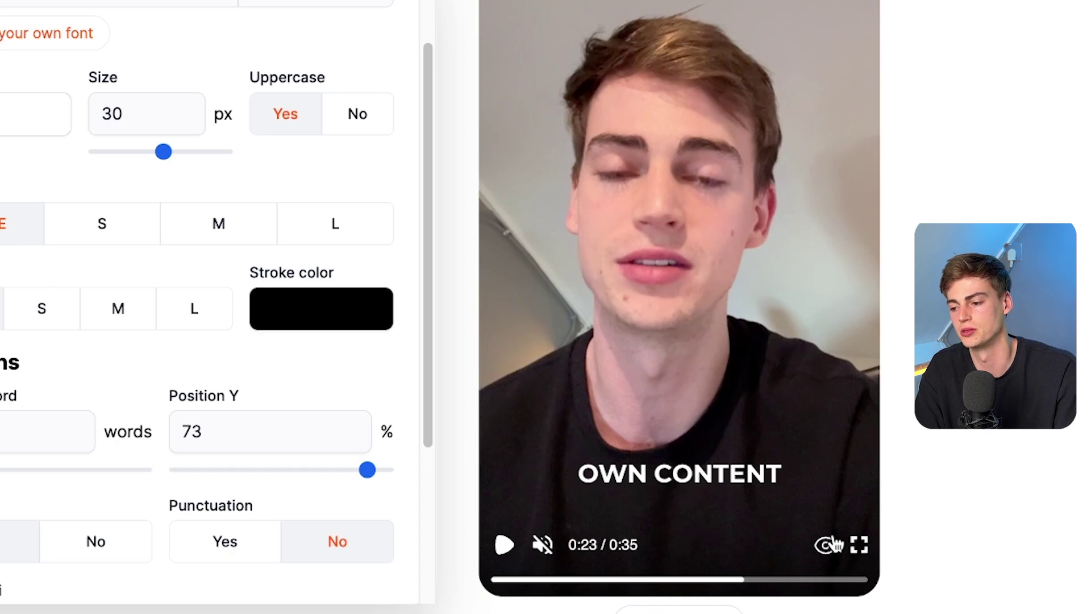
# - Show the social media interface overlay on the preview and set the captions' Position Y to 67%
pyautogui.click(825, 549)
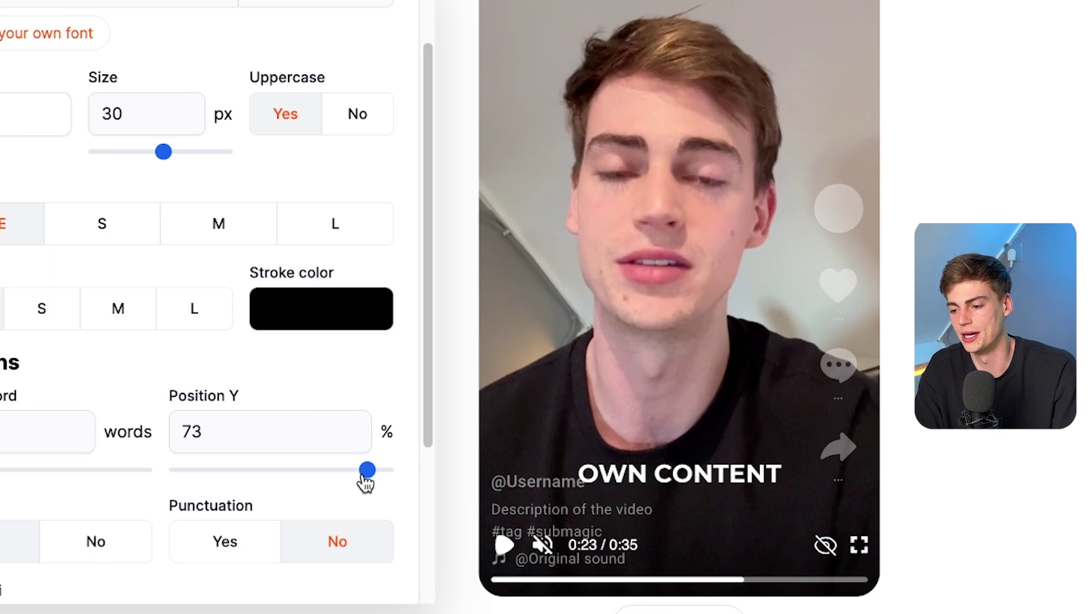
pyautogui.moveTo(366, 476); pyautogui.dragTo(351, 477)
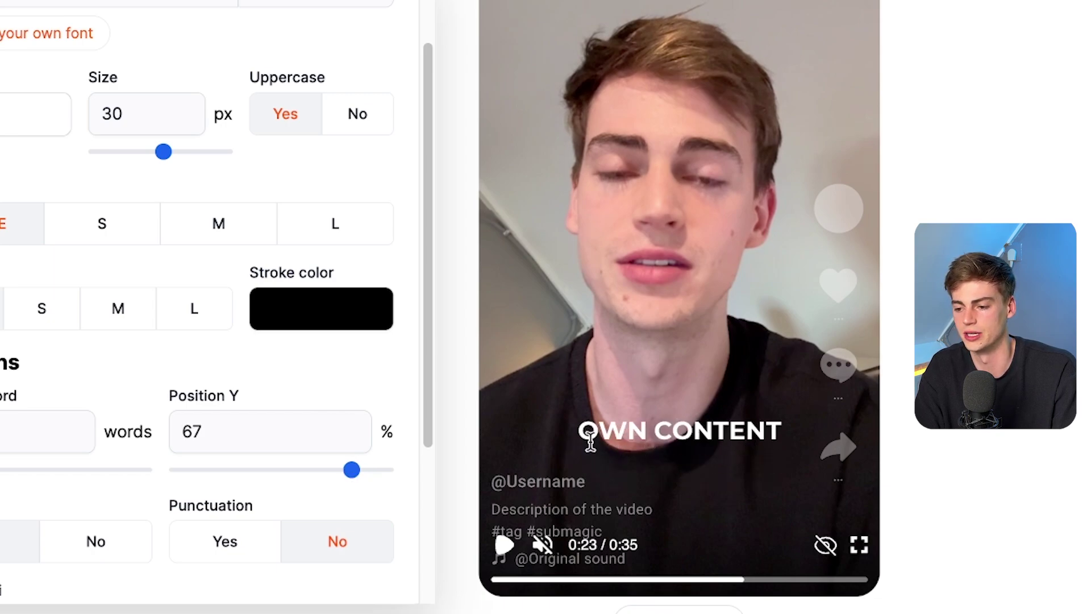
pyautogui.click(38, 309)
# - Try turning caption punctuation on, and switch it back to No
pyautogui.scroll(-1, 37, 308)
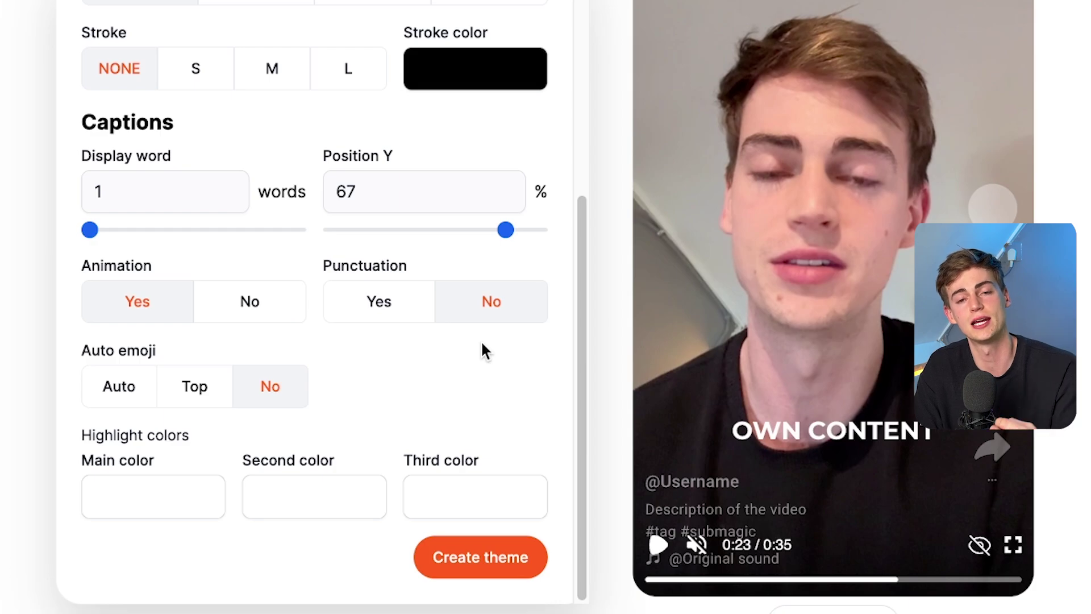
pyautogui.click(389, 317)
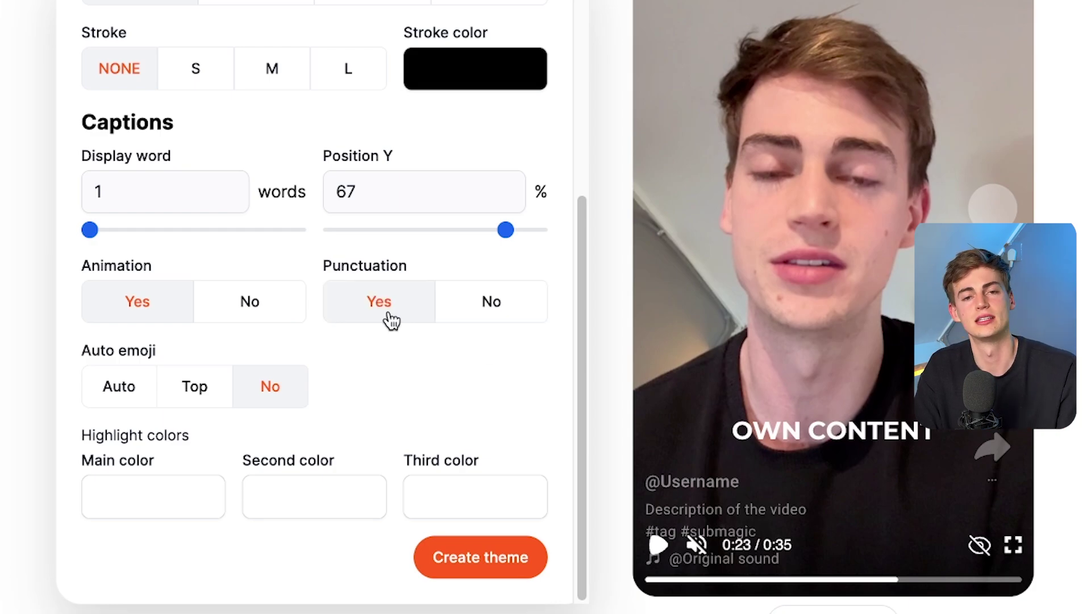
pyautogui.click(493, 317)
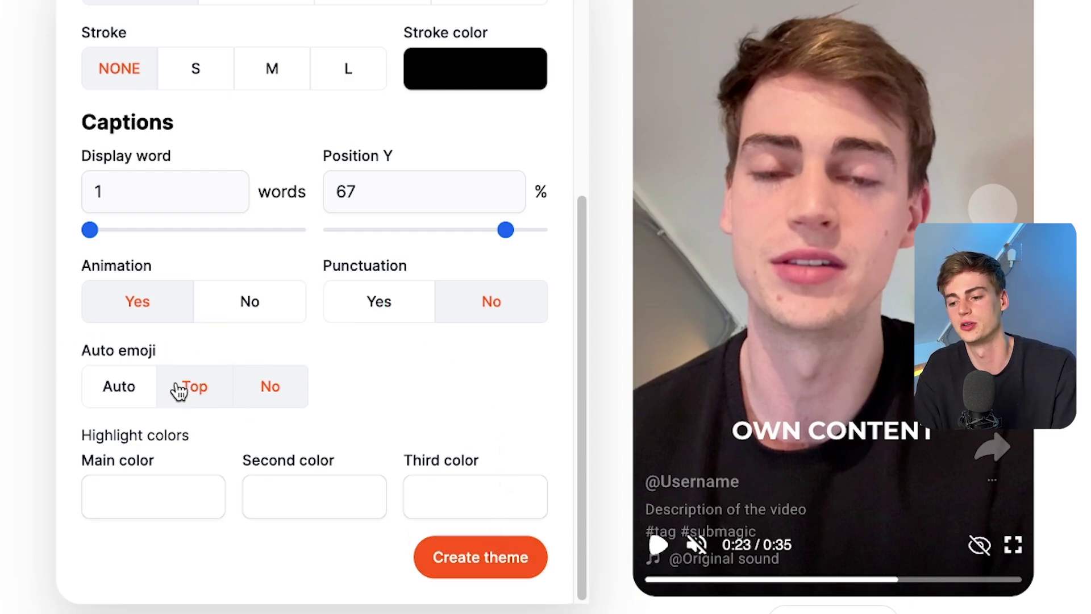
# - Set auto emoji to Auto and look through the timed list of captions
pyautogui.click(119, 389)
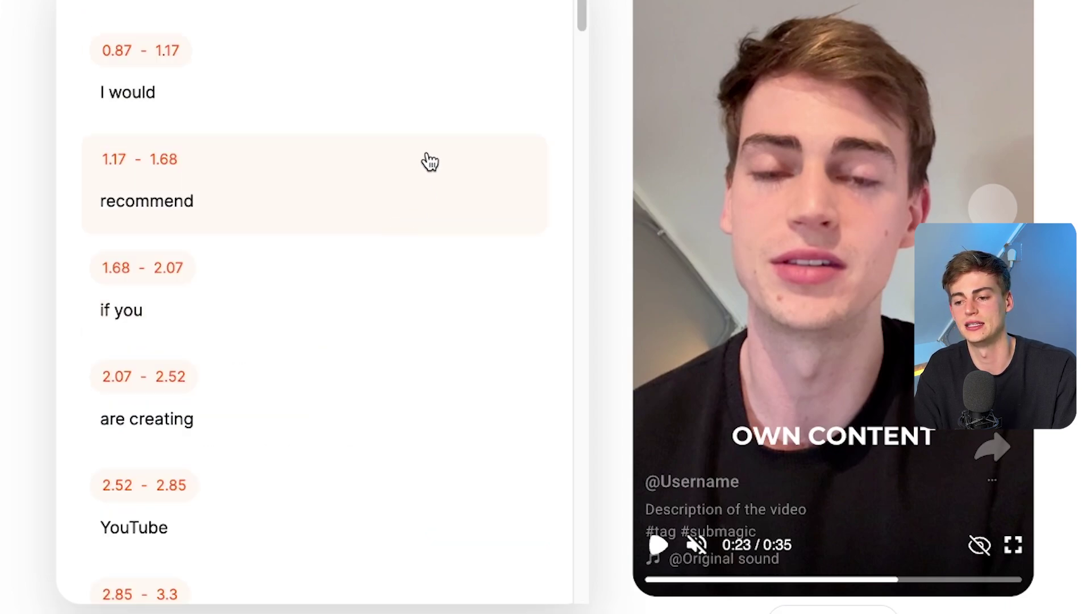
pyautogui.scroll(-10, 424, 161)
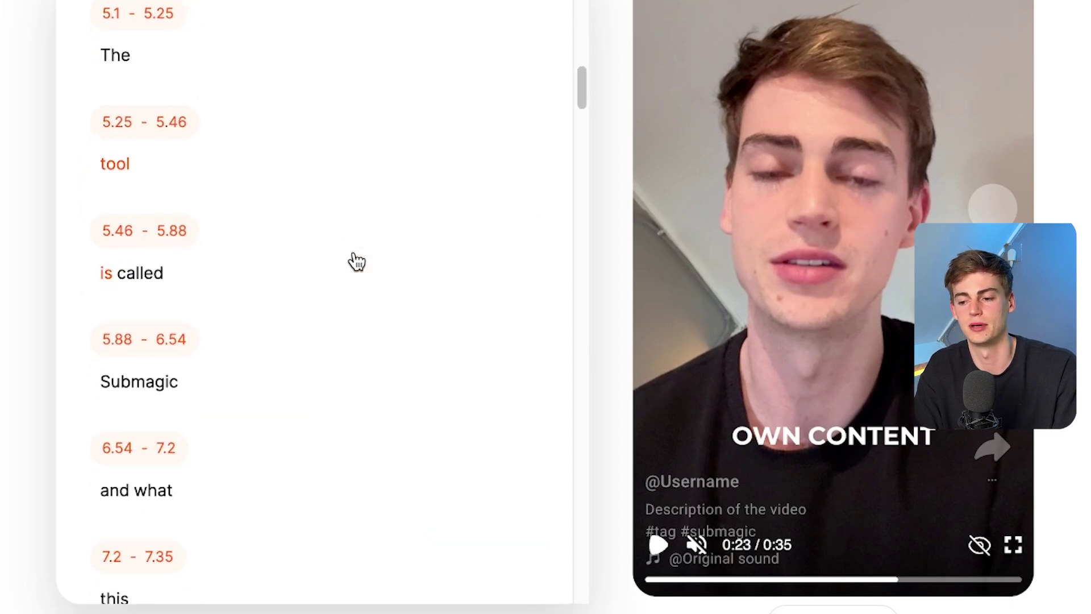
pyautogui.scroll(-12, 225, 277)
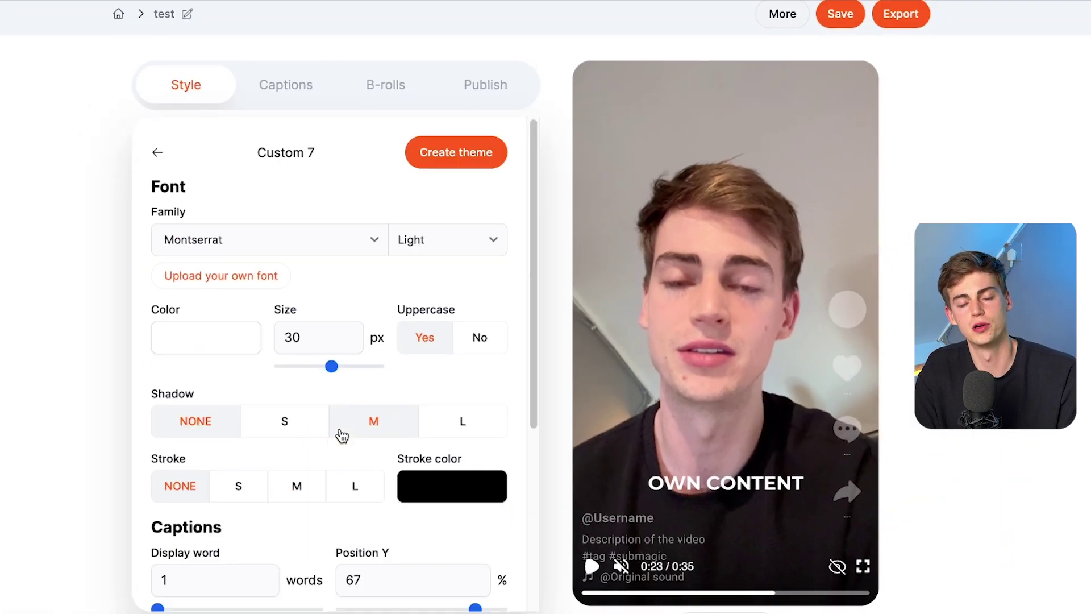
pyautogui.click(286, 151)
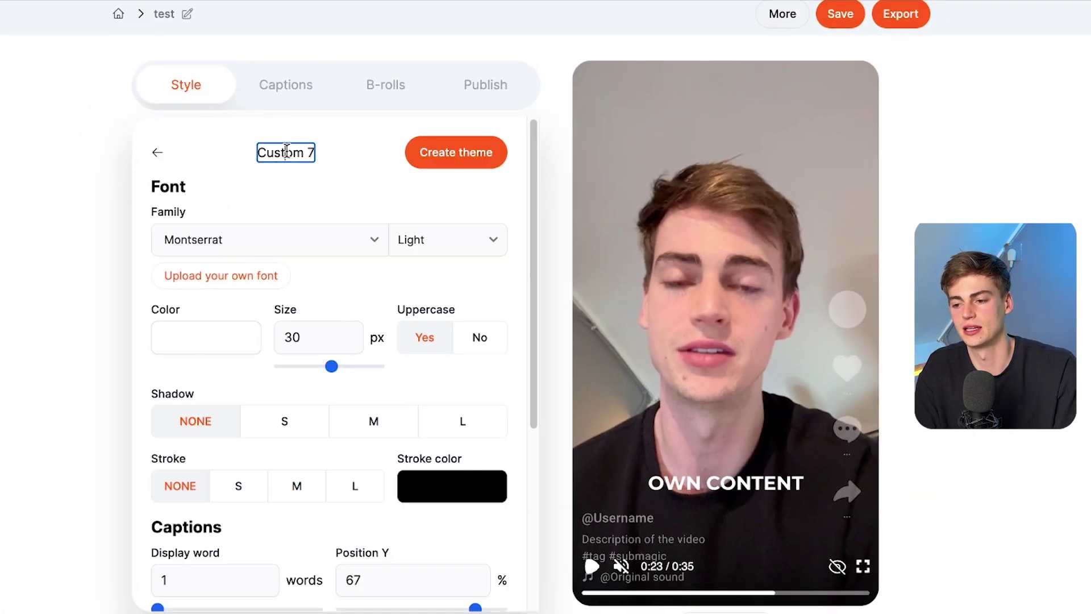
pyautogui.tripleClick(310, 155)
pyautogui.click(311, 216)
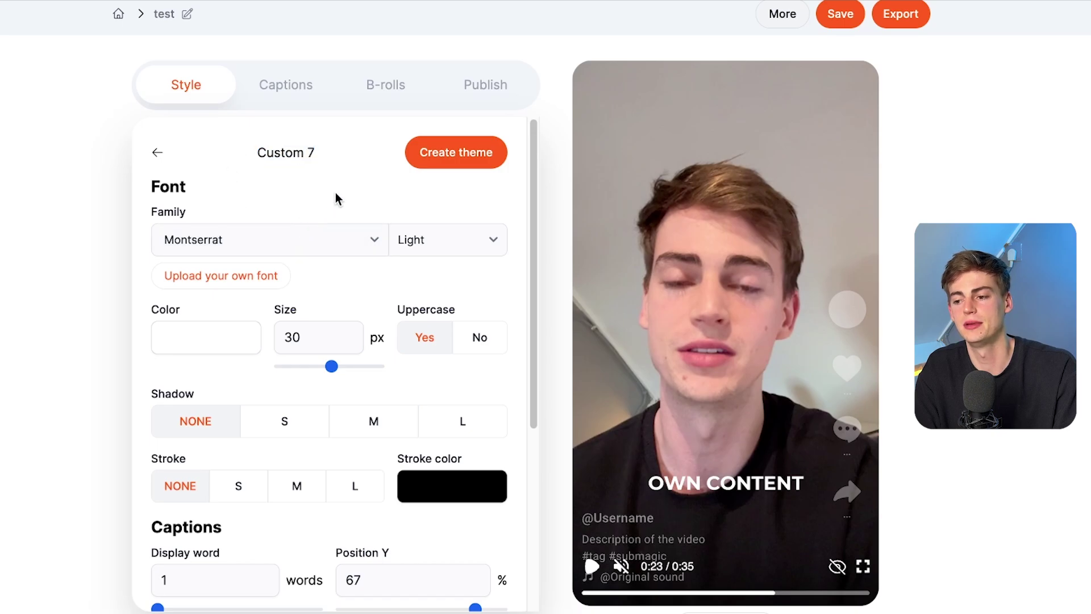
# - Create the customized theme, and play the preview with the saved CLEAN MOV… theme applied
pyautogui.click(480, 154)
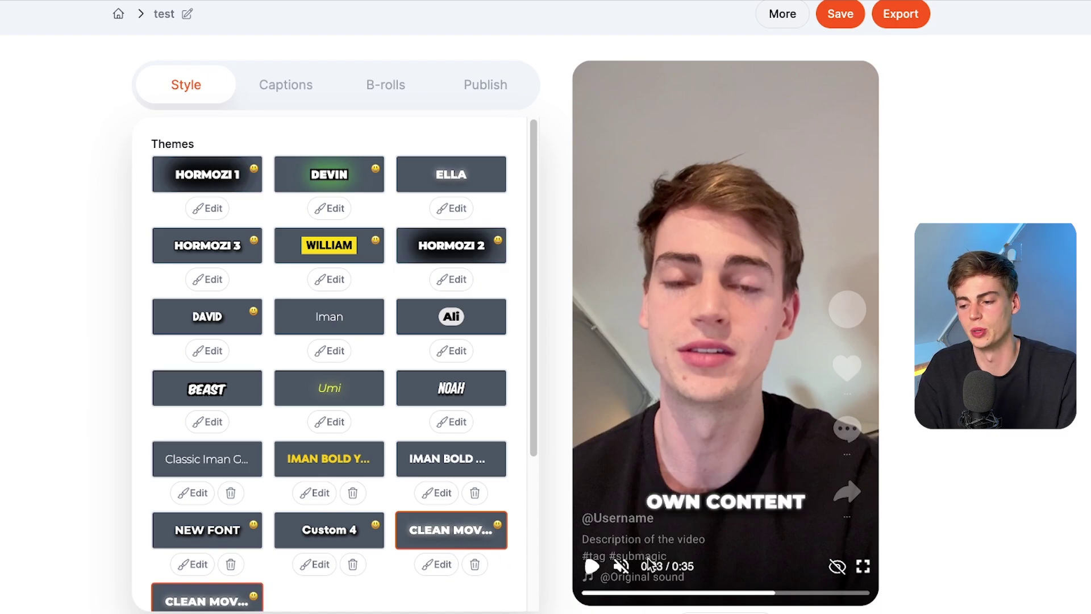
pyautogui.click(601, 569)
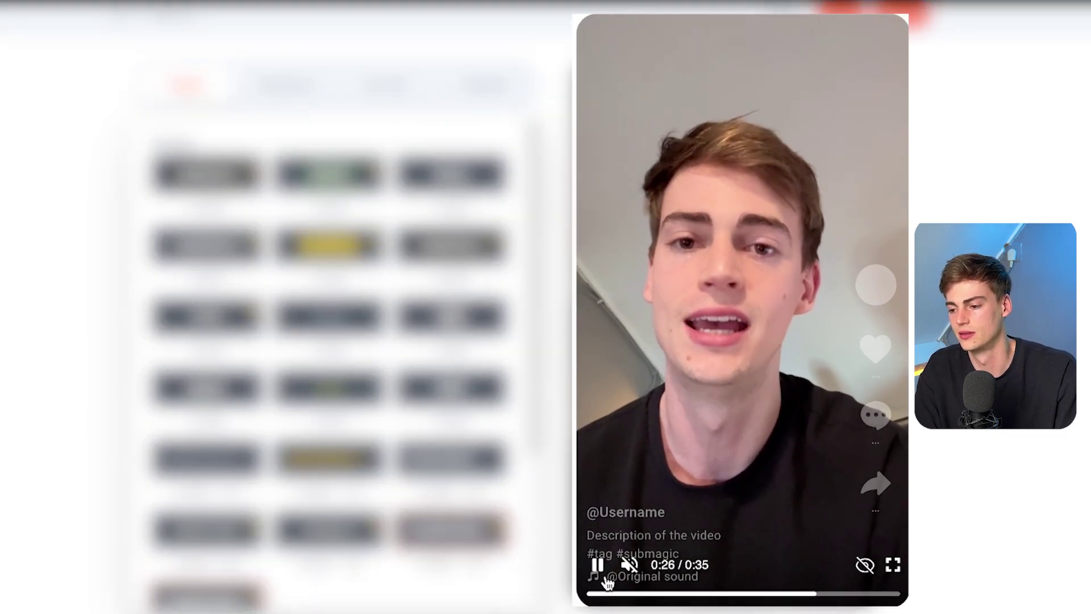
# - Pause the preview, search the emojis for "hammer" and add the hammer-and-wrench emoji to the "a tool" caption
pyautogui.click(599, 568)
pyautogui.click(302, 96)
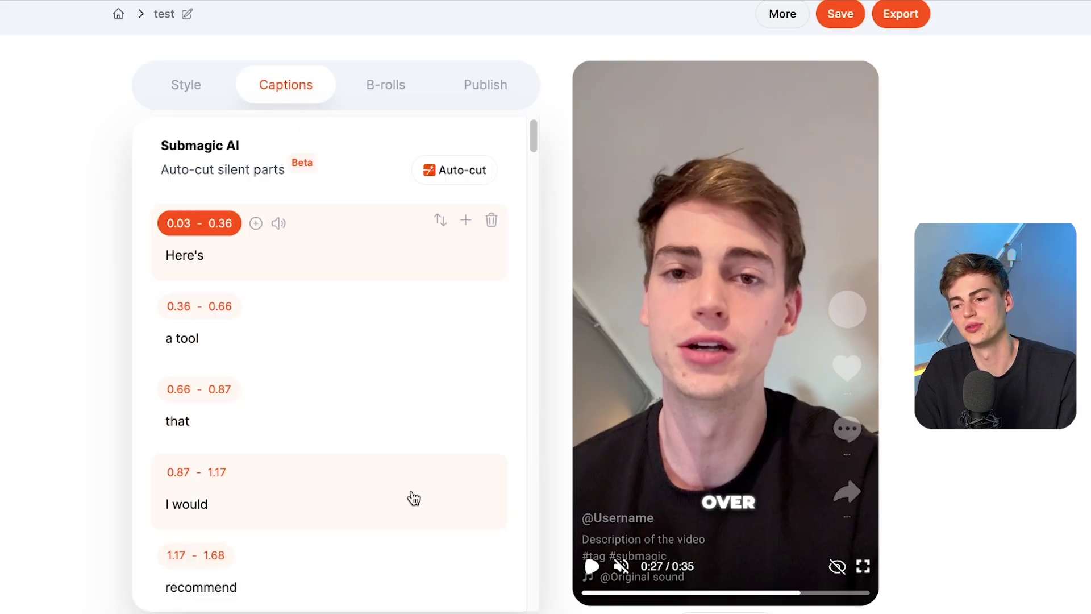
pyautogui.scroll(-1, 336, 329)
pyautogui.scroll(1, 361, 358)
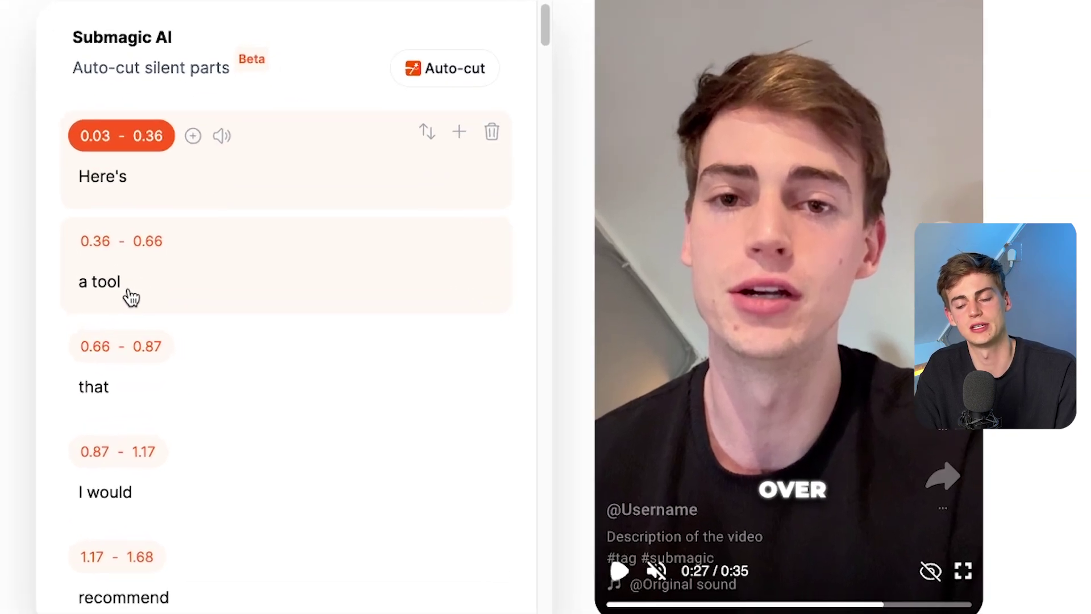
pyautogui.click(98, 286)
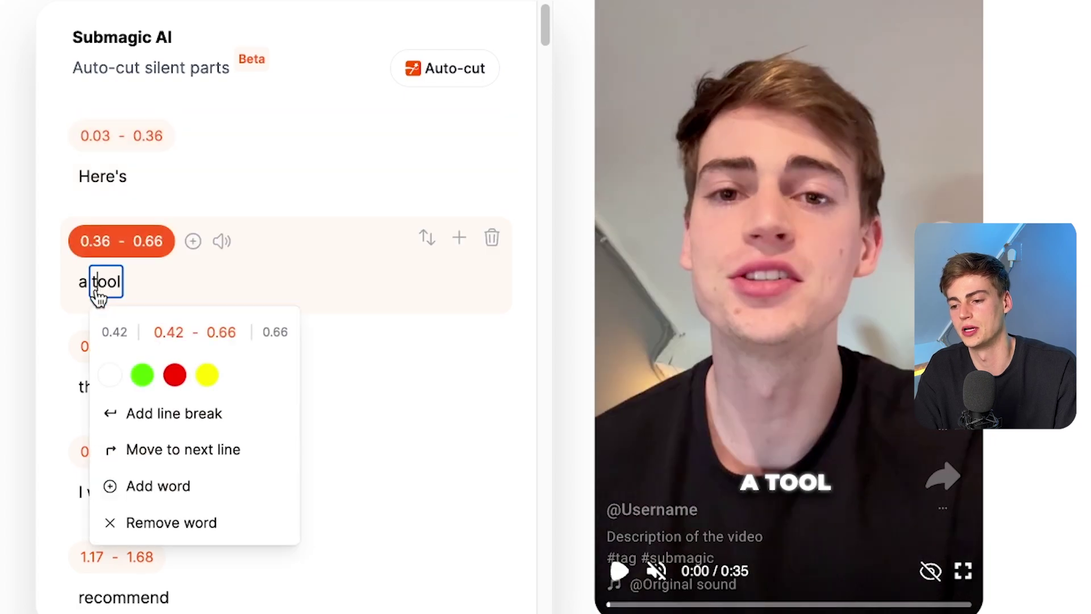
pyautogui.click(193, 242)
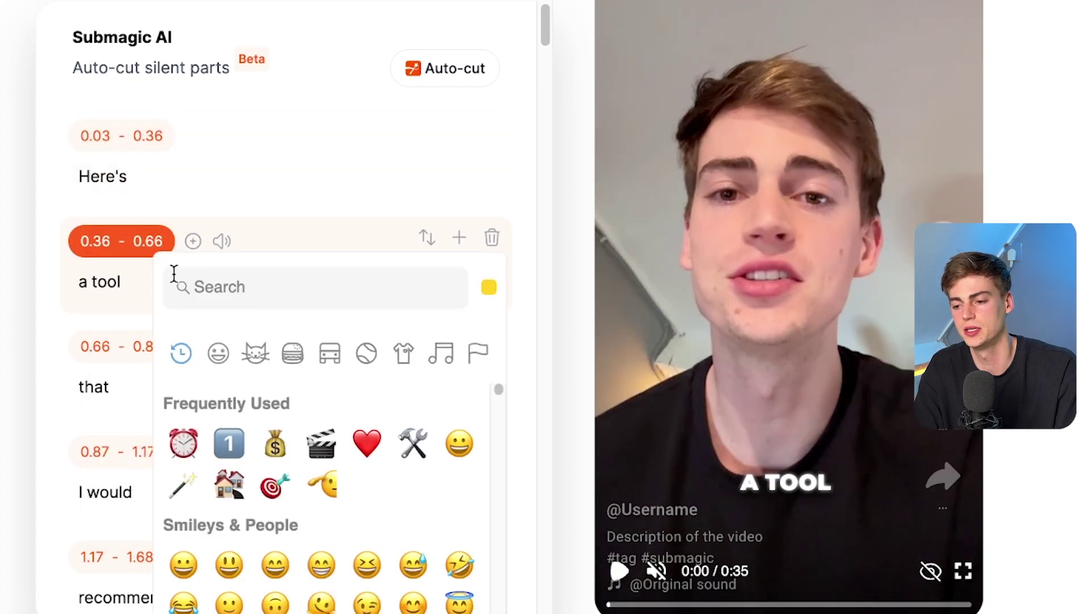
pyautogui.click(206, 281)
pyautogui.write('hammer')
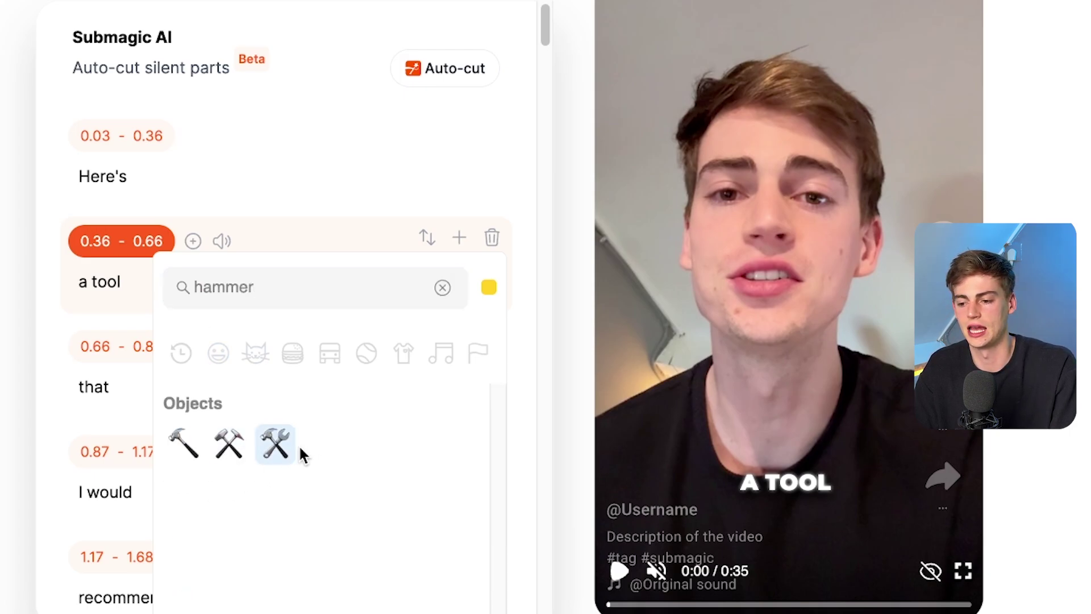
pyautogui.click(276, 443)
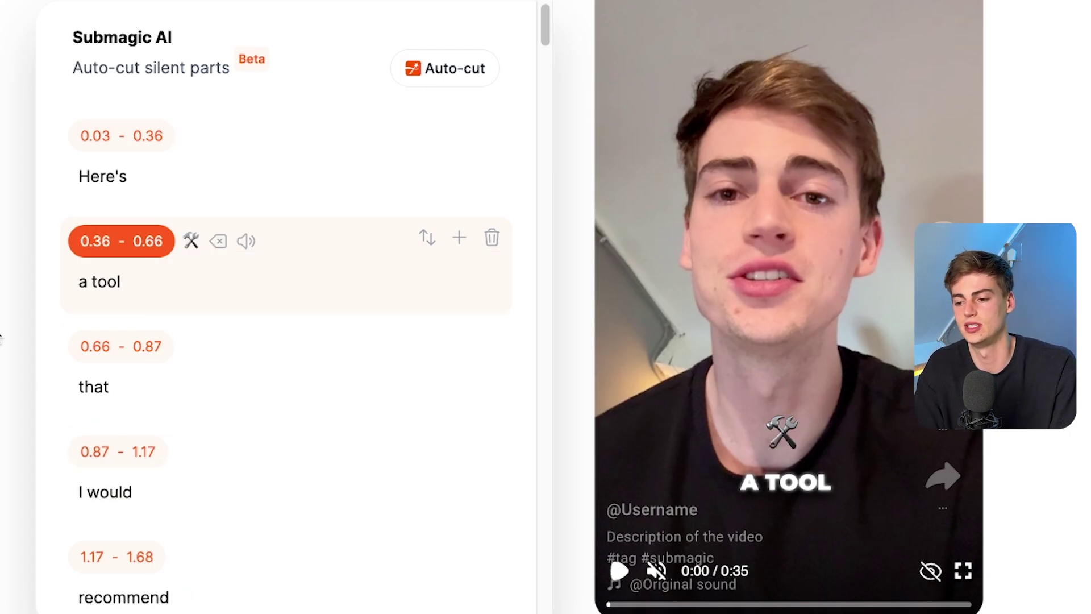
# - Search the emojis for "tv" and add the television emoji to the "recommend" caption
pyautogui.scroll(-4, 241, 448)
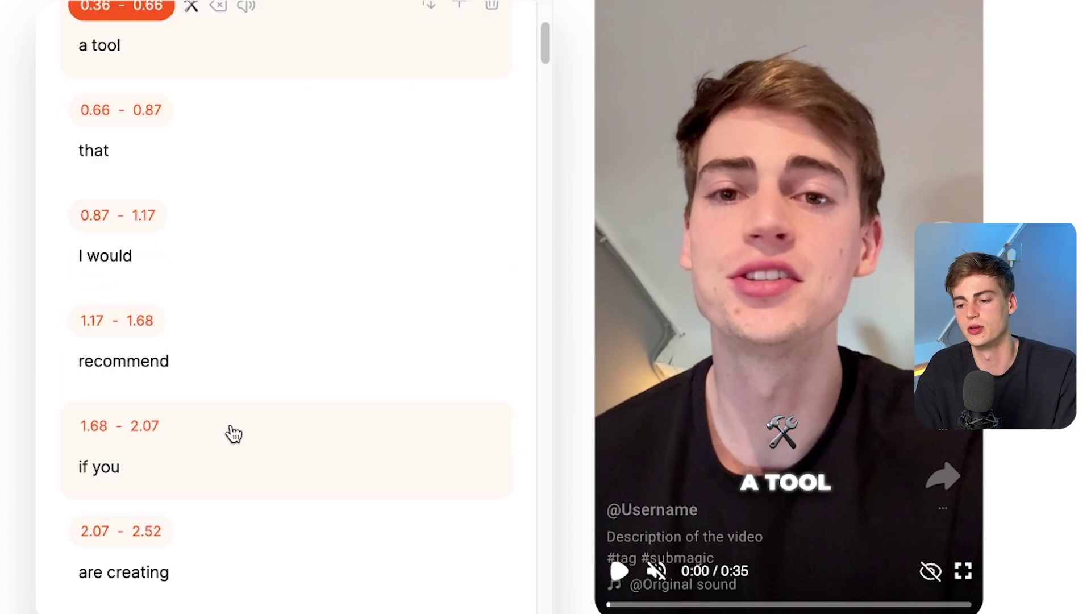
pyautogui.click(125, 271)
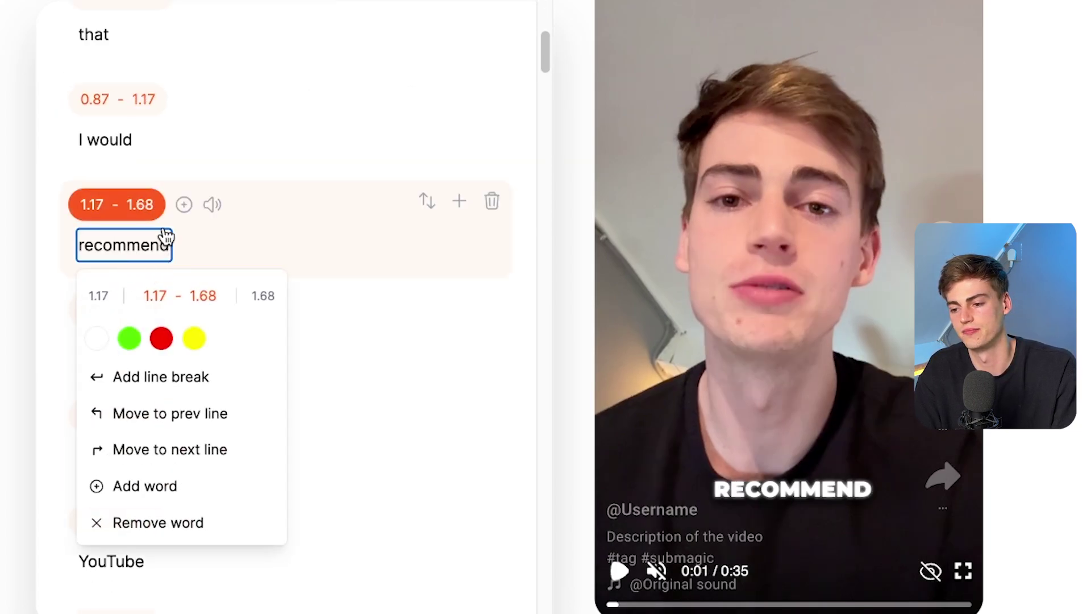
pyautogui.click(184, 204)
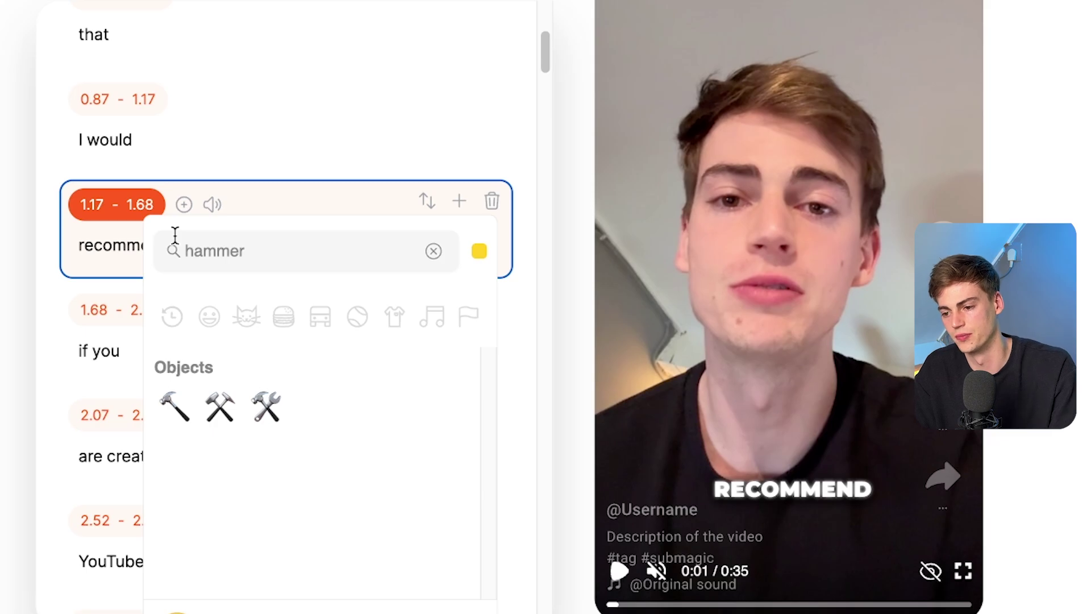
pyautogui.doubleClick(268, 230)
pyautogui.press('BackSpace')
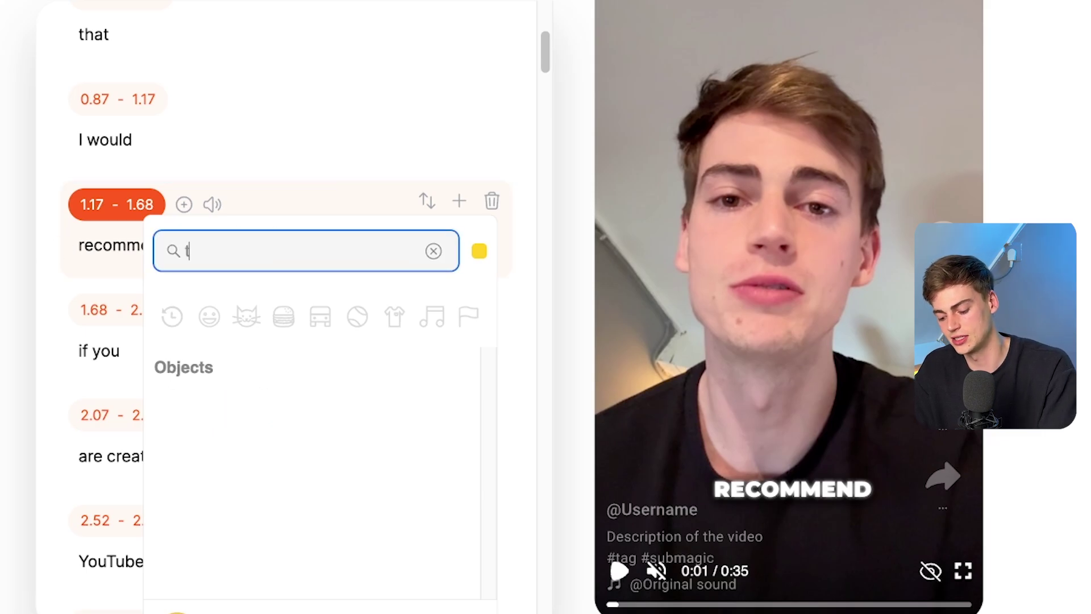
pyautogui.write('tv')
pyautogui.click(174, 407)
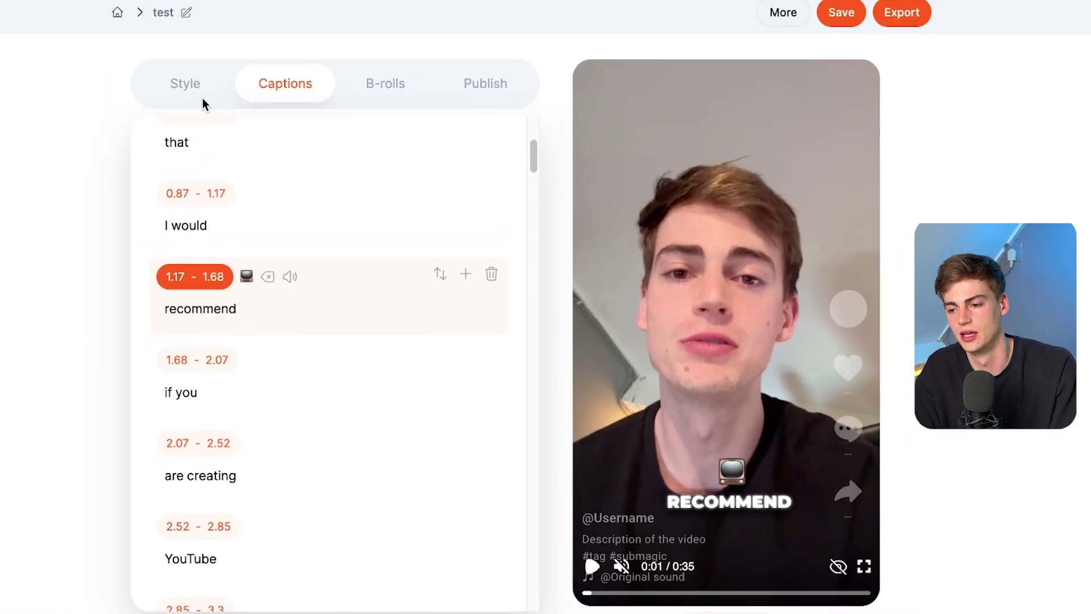
# - Try the HORMOZI 2 theme and play the preview from the beginning of the video
pyautogui.click(204, 98)
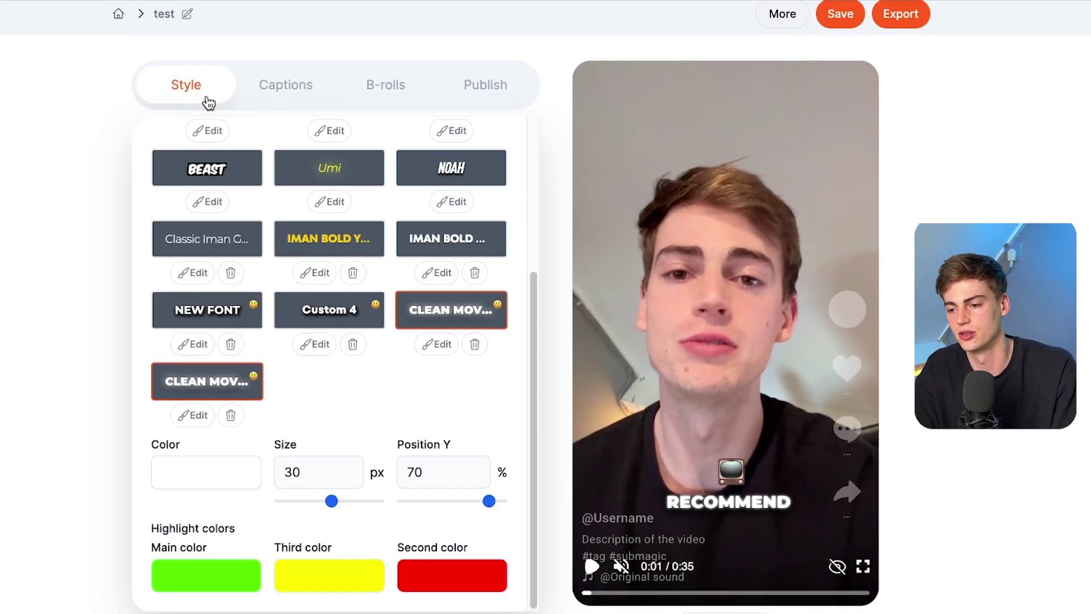
pyautogui.scroll(5, 341, 262)
pyautogui.click(467, 251)
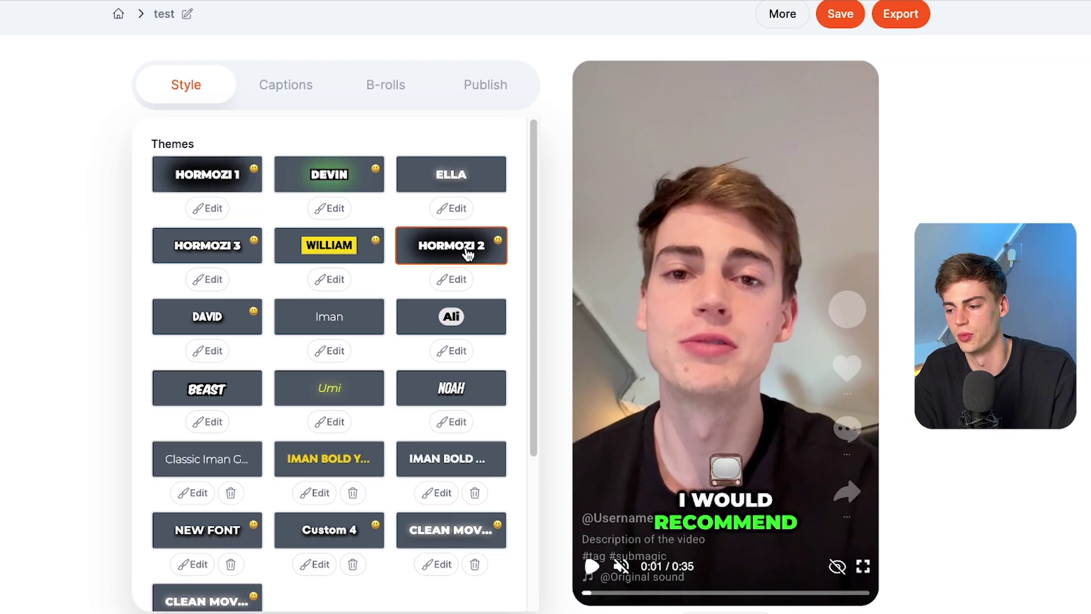
pyautogui.click(590, 594)
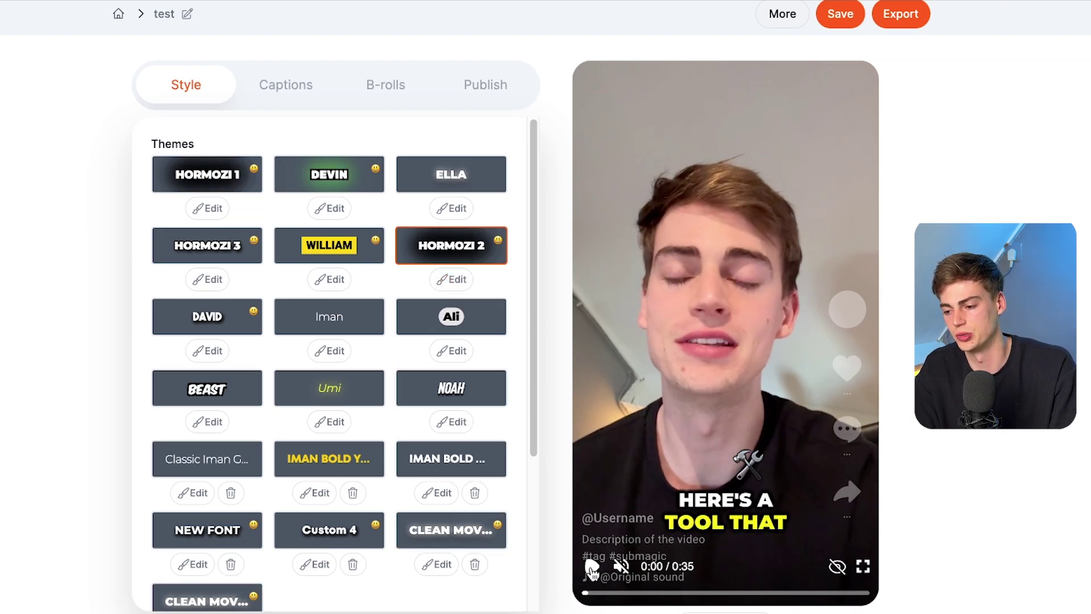
pyautogui.click(592, 567)
pyautogui.click(592, 567)
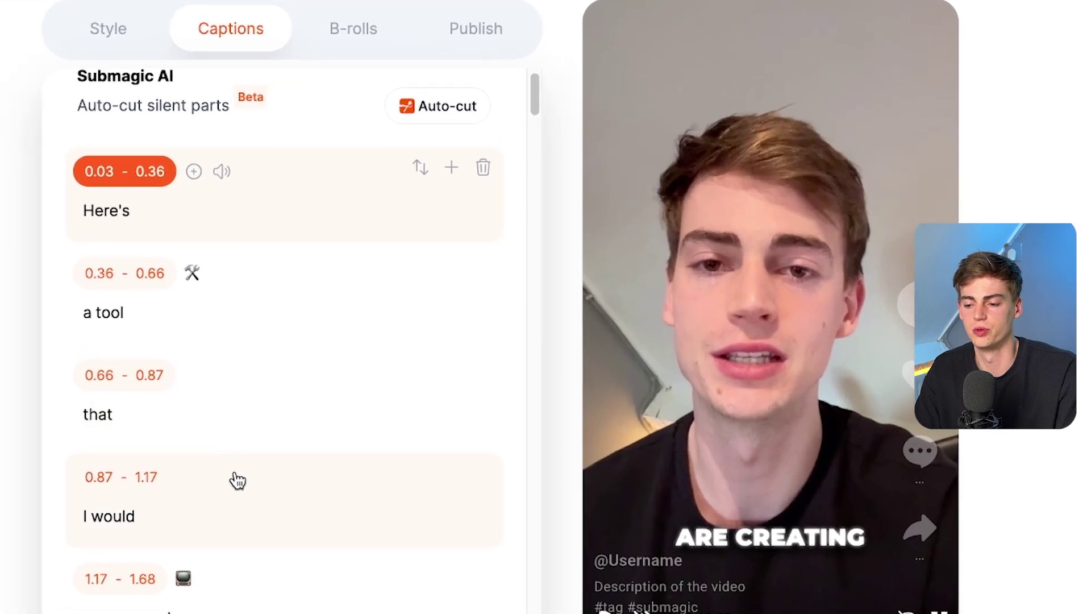
# - Move the word "recommend" to the previous caption line with "I would", and add a line break at "would"
pyautogui.scroll(-2, 295, 440)
pyautogui.scroll(-1, 239, 449)
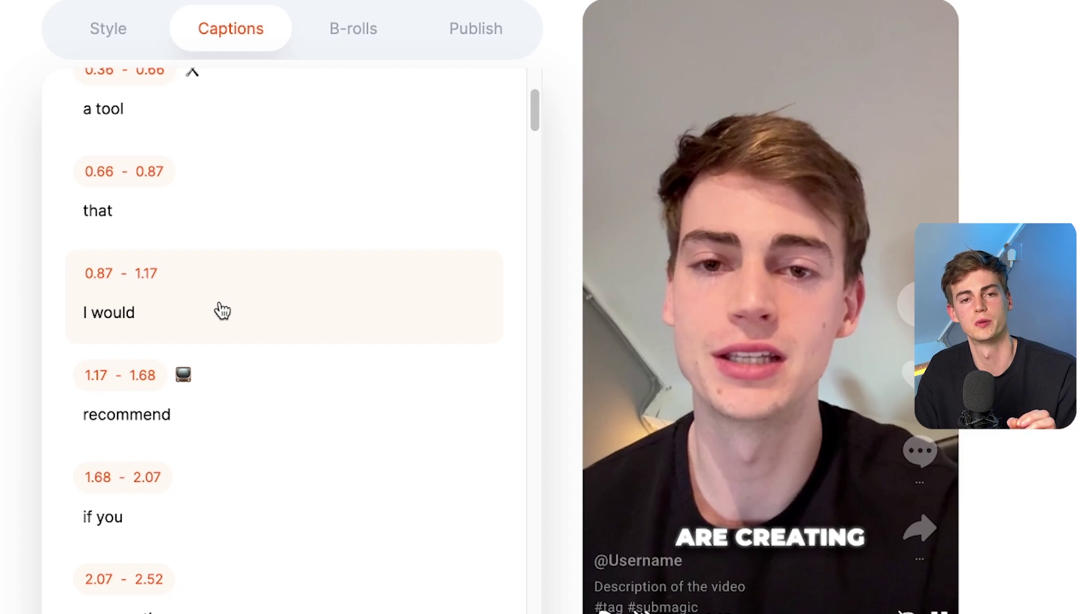
pyautogui.click(86, 314)
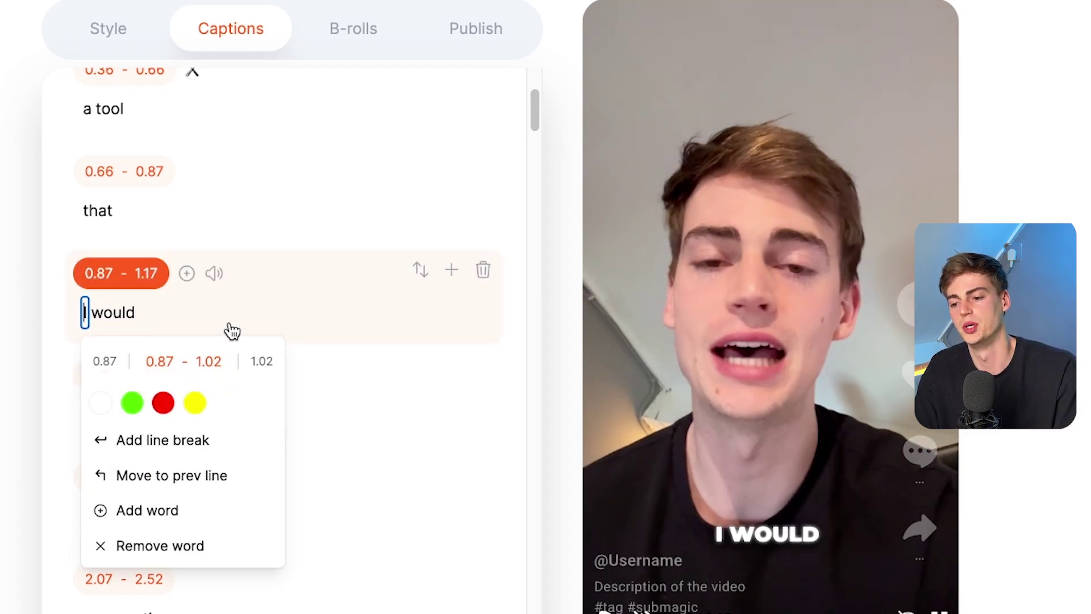
pyautogui.click(130, 315)
pyautogui.click(105, 419)
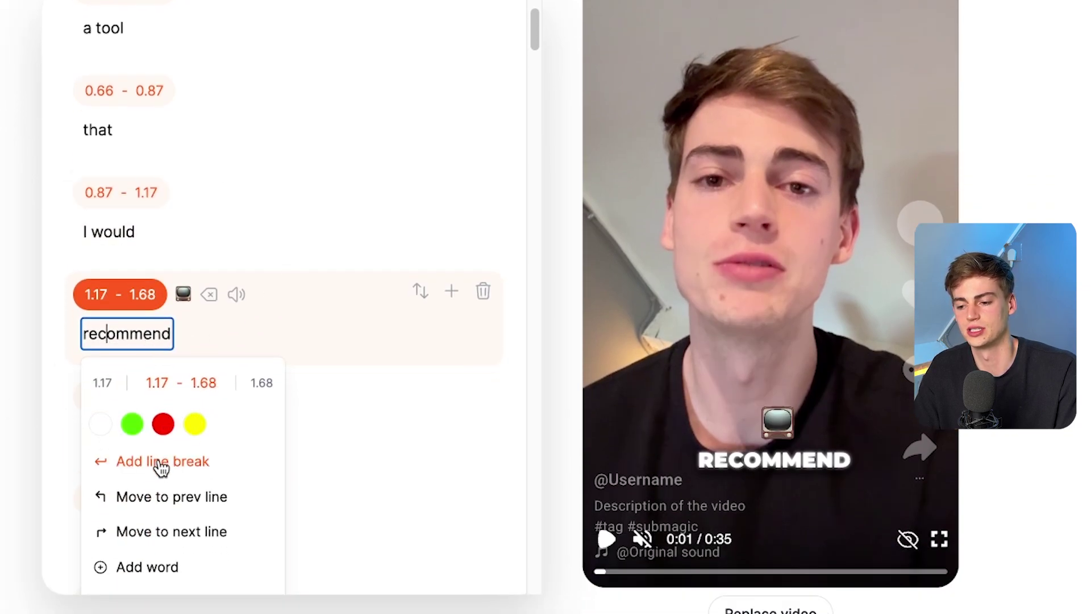
pyautogui.click(171, 496)
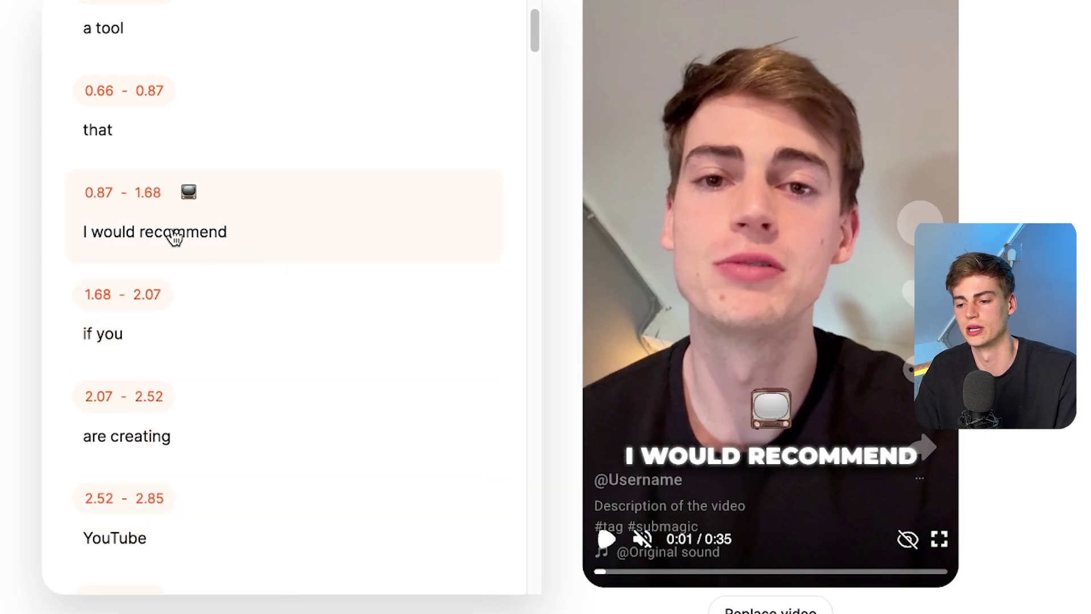
pyautogui.click(122, 231)
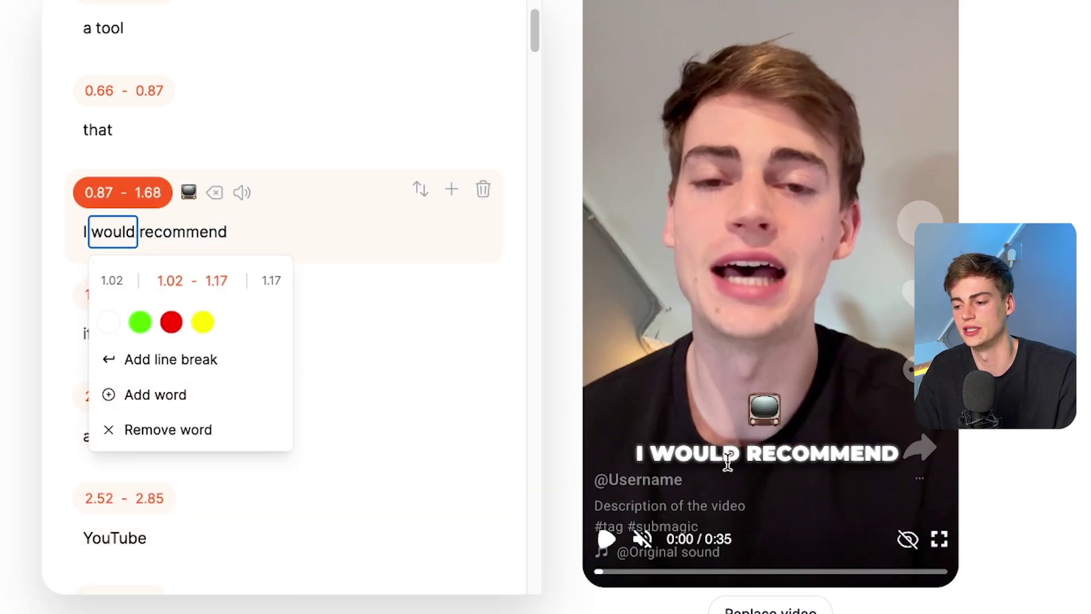
pyautogui.click(152, 366)
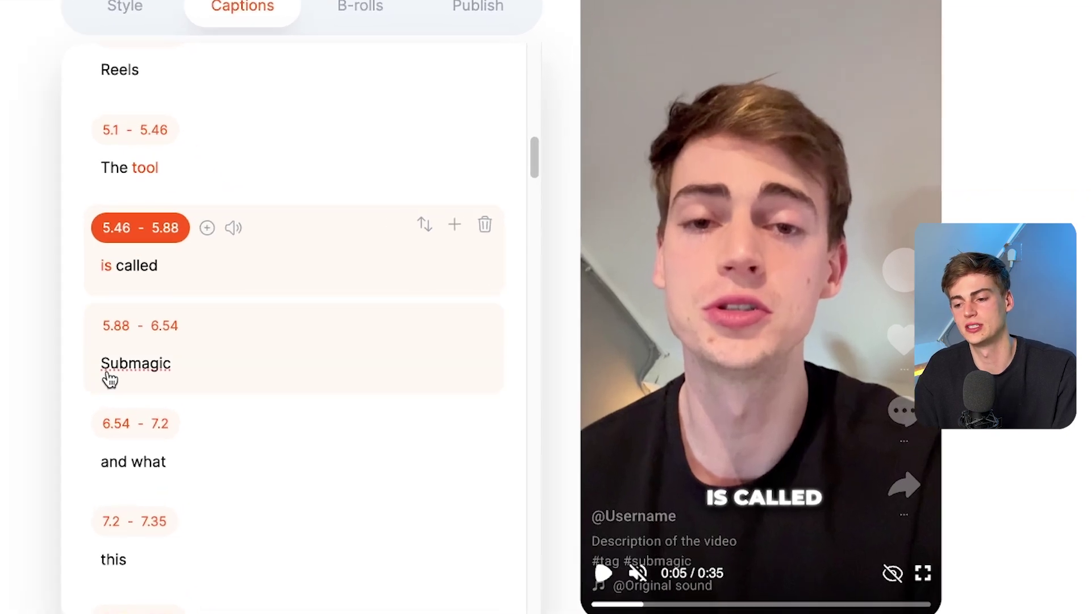
# - Change the "Submagic" caption text to "Submagic.co"
pyautogui.click(208, 392)
pyautogui.click(157, 374)
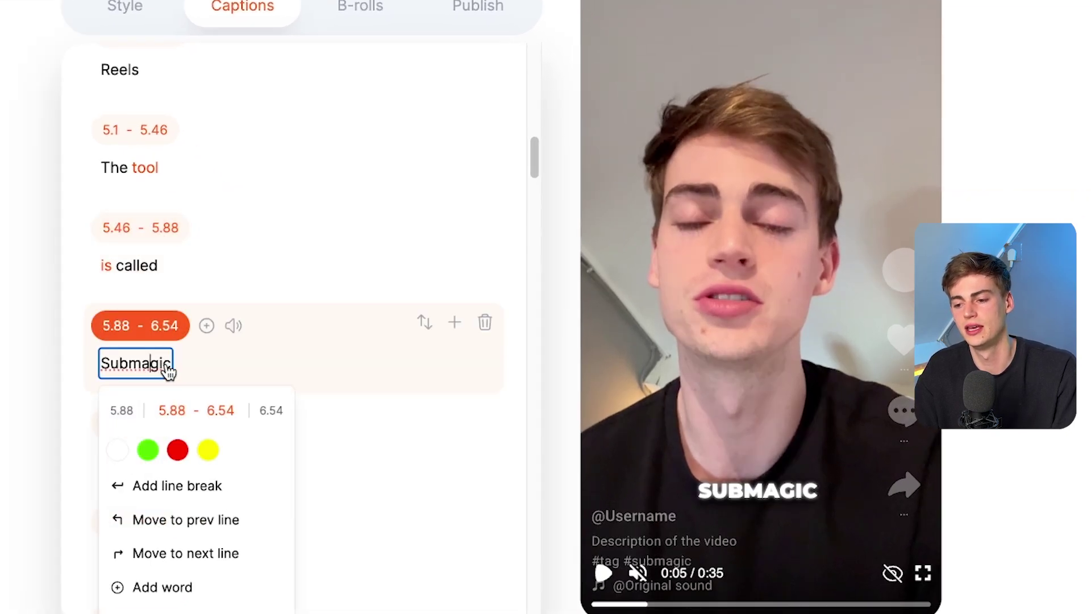
pyautogui.write('.co')
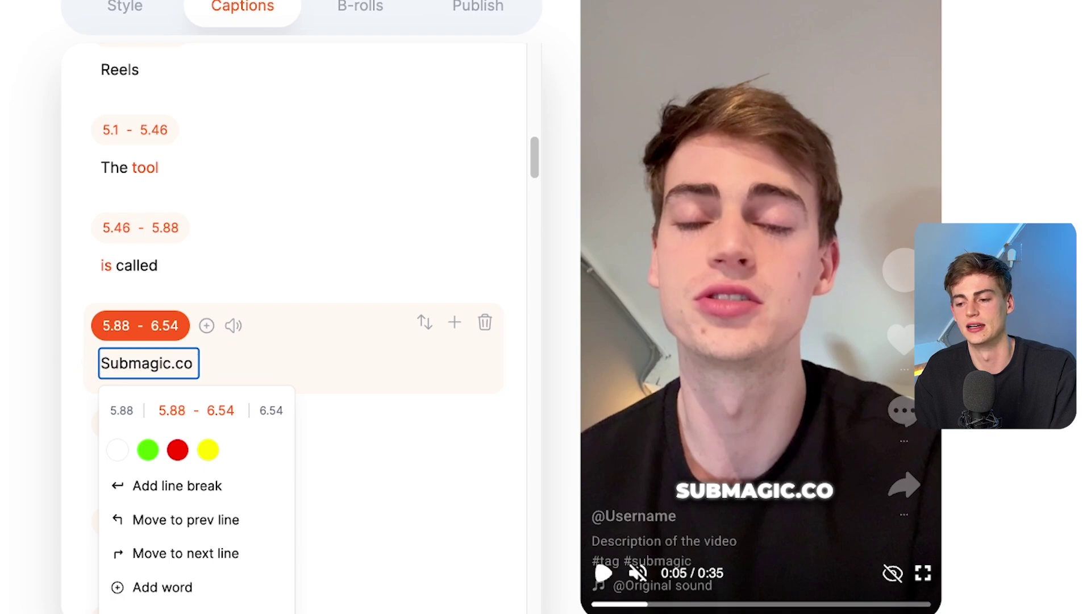
pyautogui.press('Return')
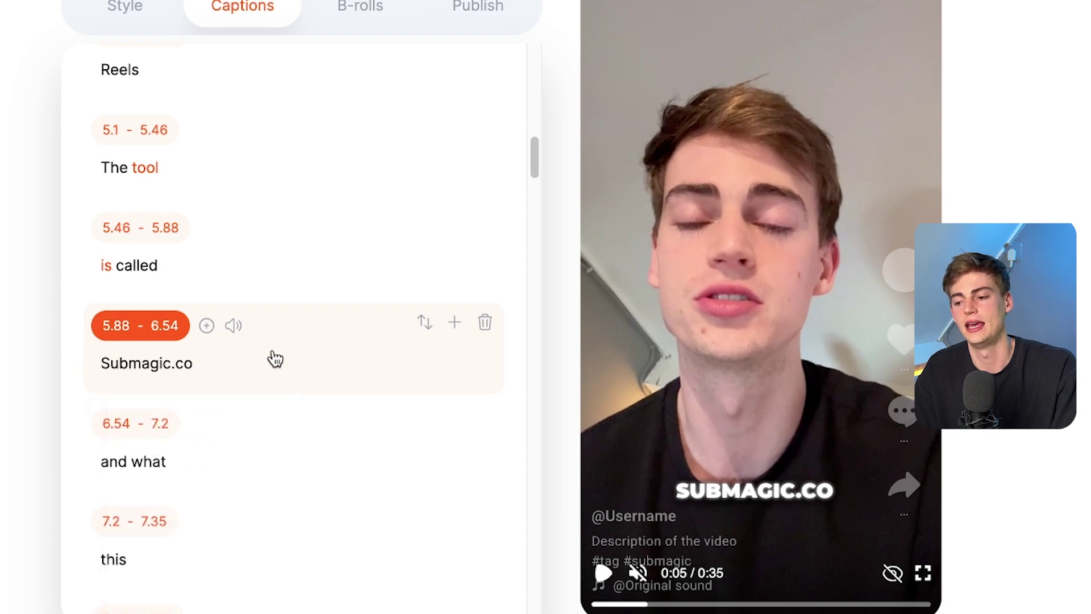
# - Try inserting an empty caption line after "Submagic.co", and remove it again
pyautogui.click(454, 323)
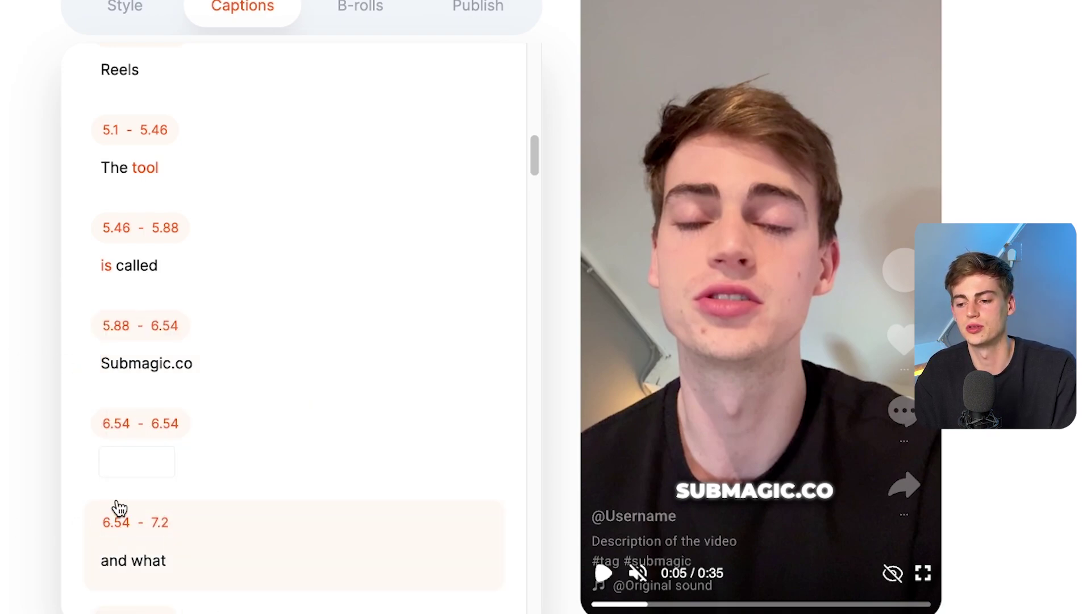
pyautogui.click(165, 470)
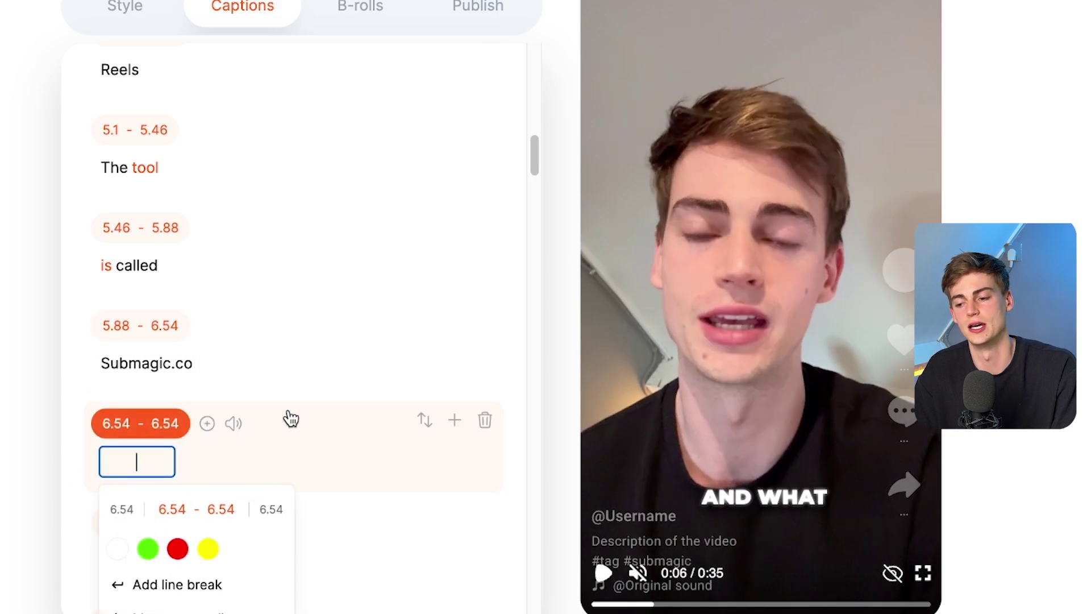
pyautogui.press('BackSpace')
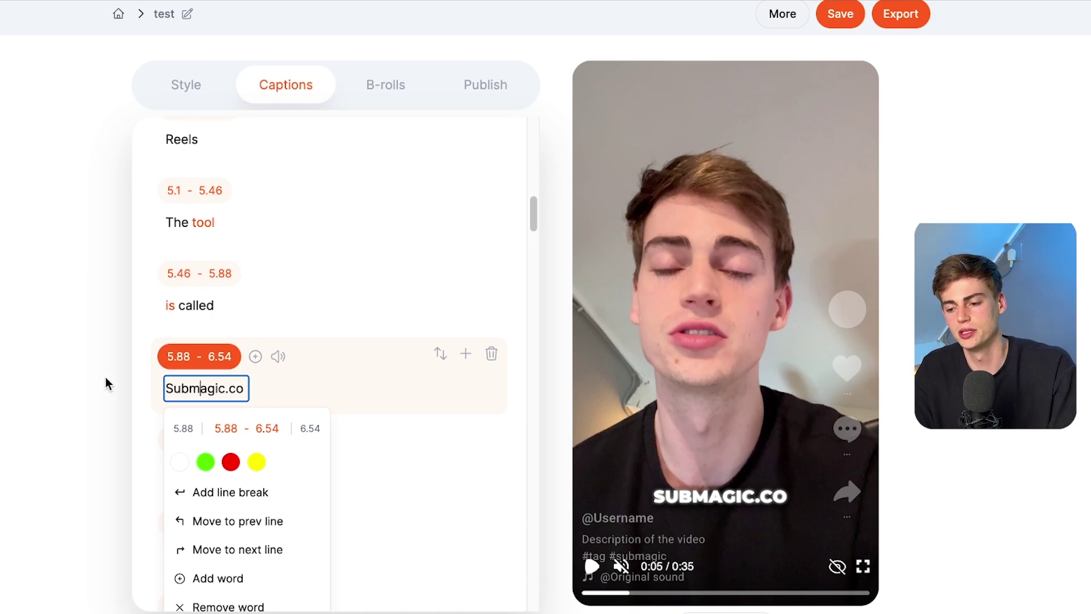
# - Color the "Submagic.co" caption green, preview the Click, Ding and Money sound effects, and assign it the Whoosh effect
pyautogui.click(205, 461)
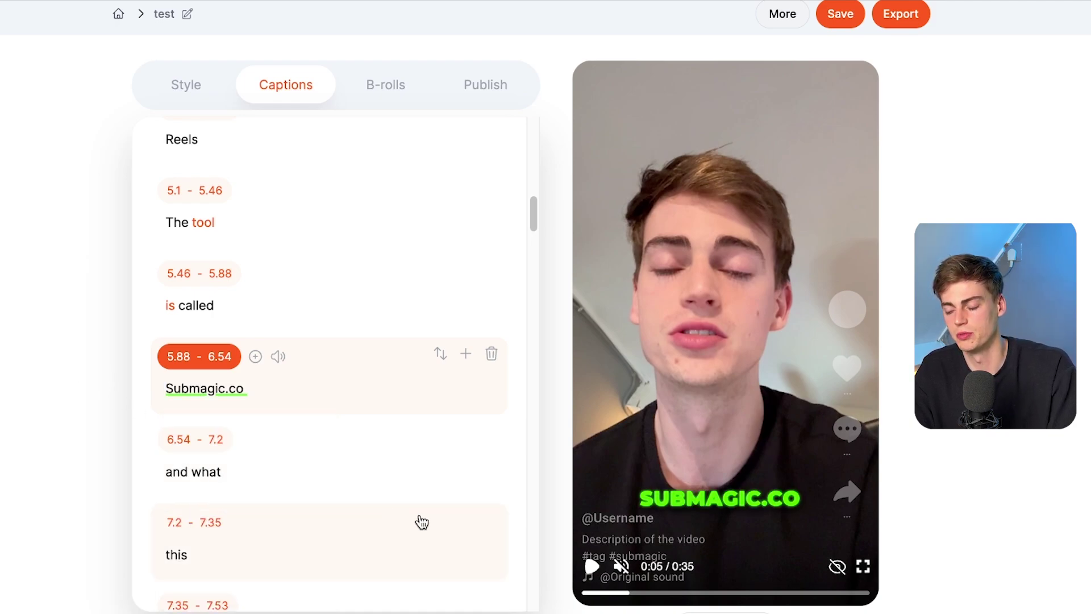
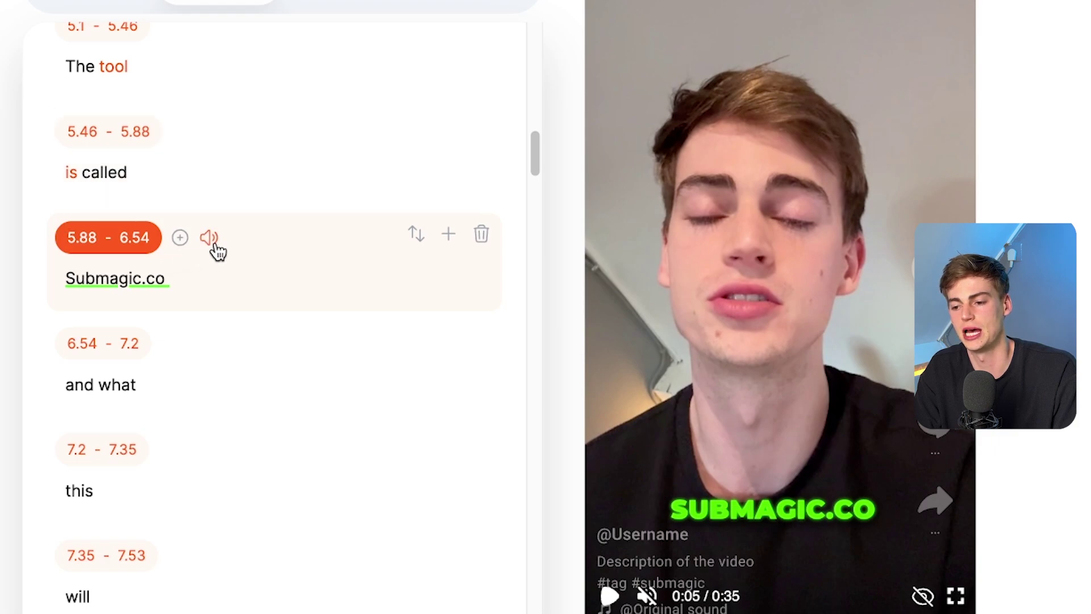
pyautogui.click(214, 244)
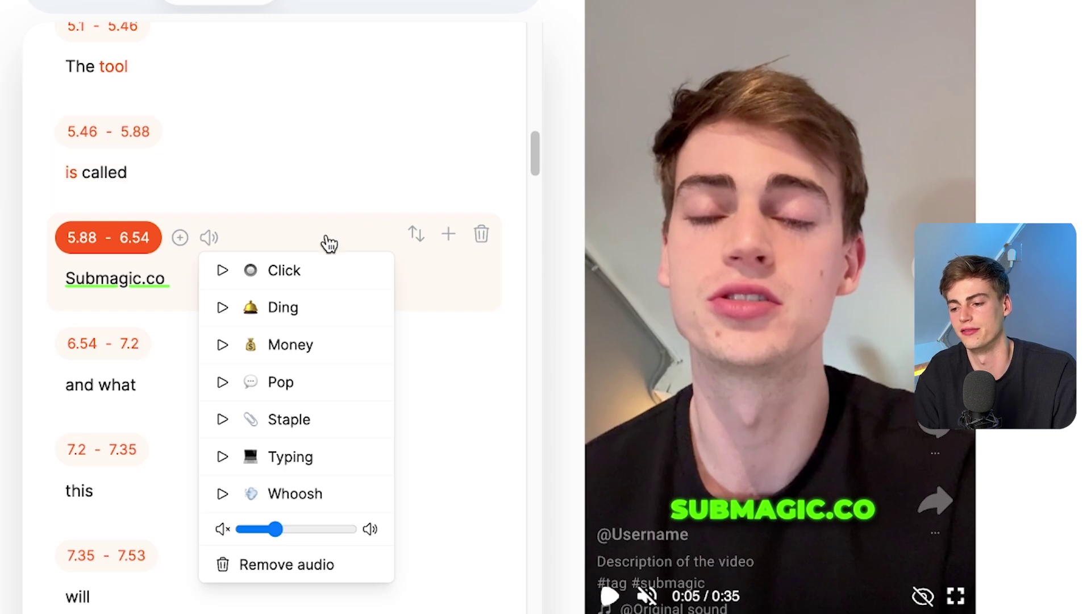
pyautogui.click(223, 272)
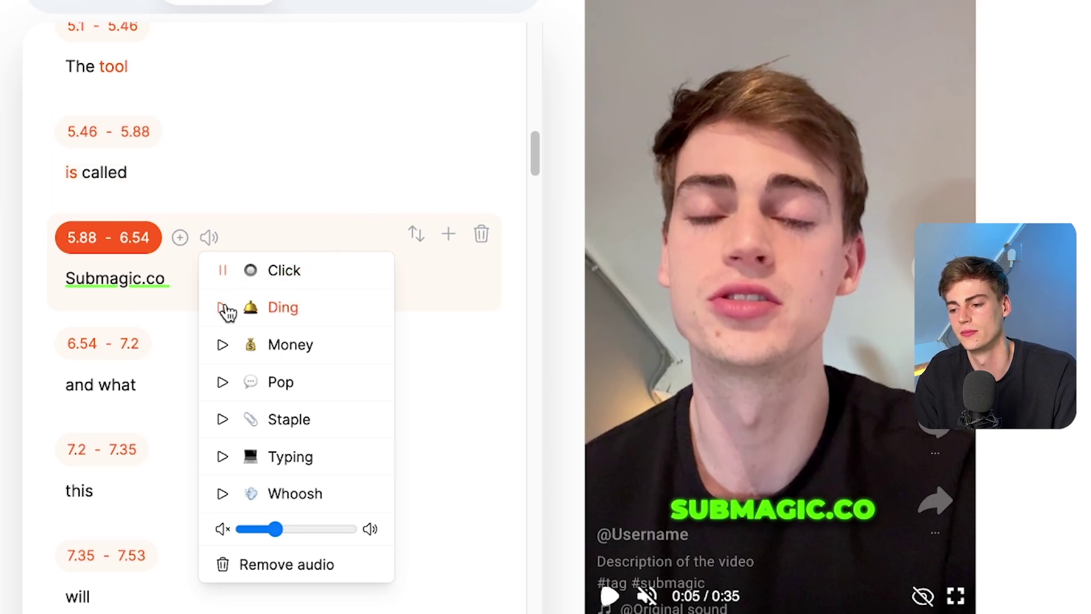
pyautogui.click(222, 308)
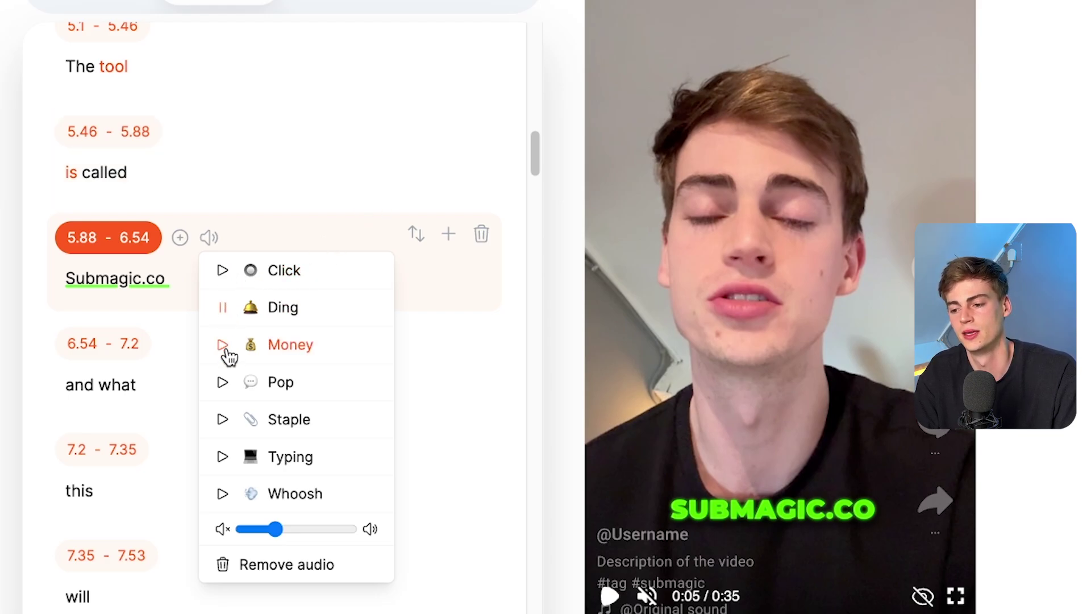
pyautogui.click(223, 345)
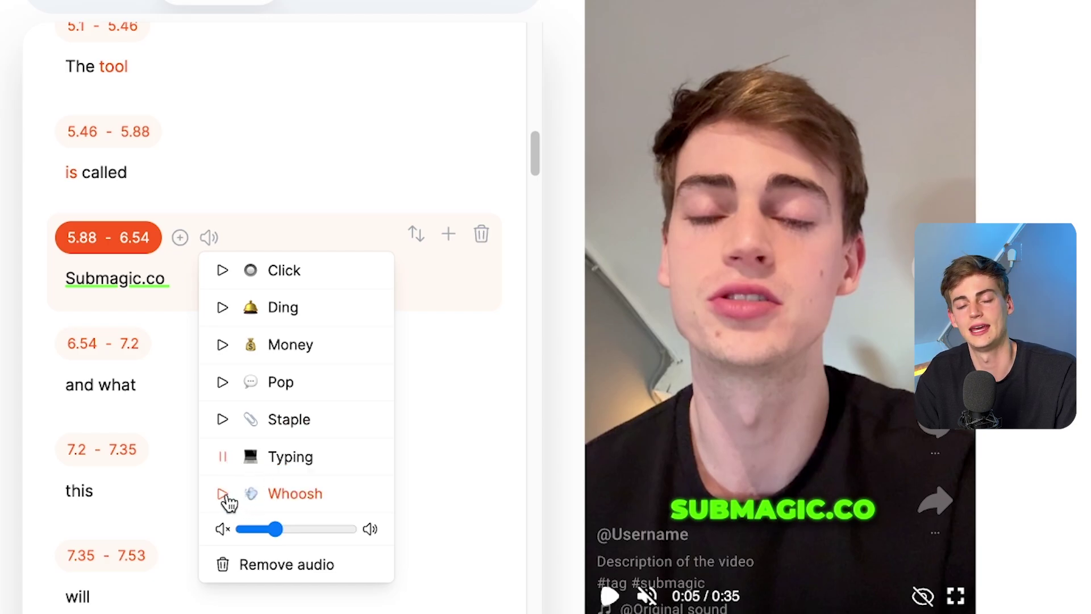
pyautogui.click(317, 489)
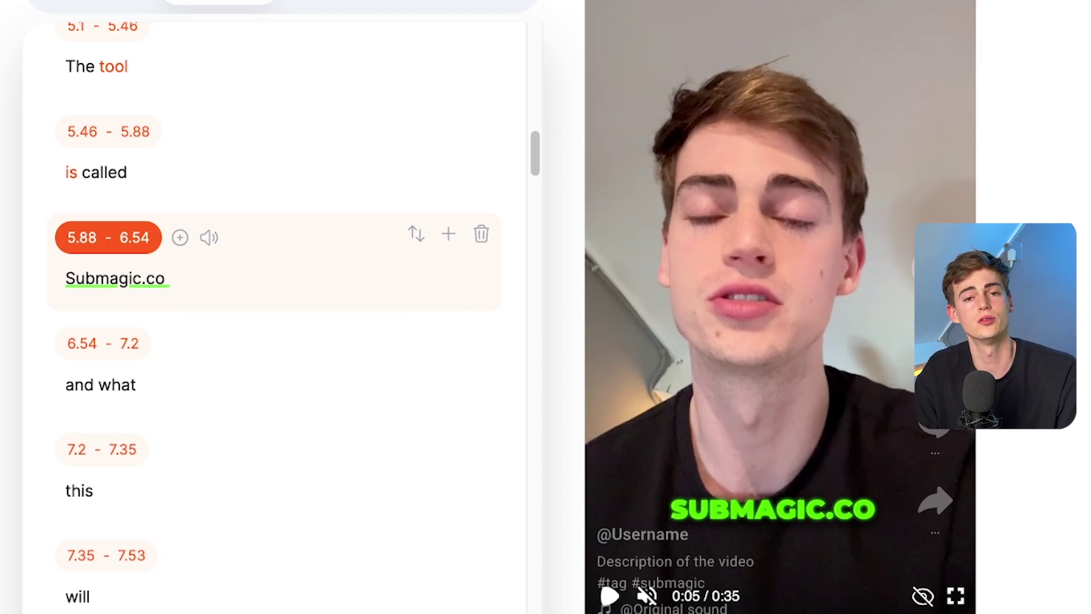
pyautogui.click(208, 237)
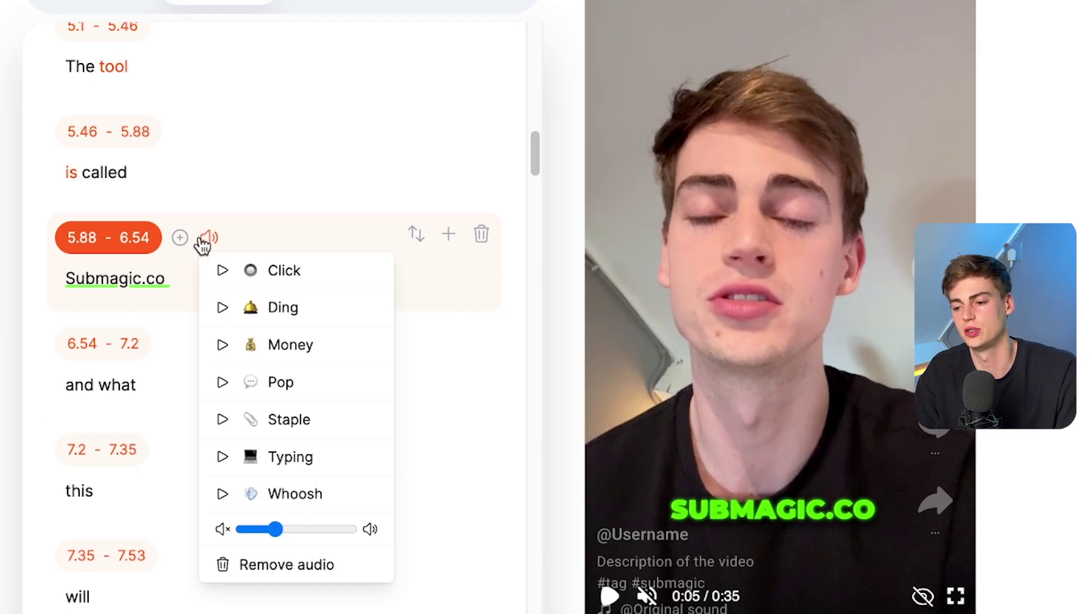
pyautogui.click(310, 498)
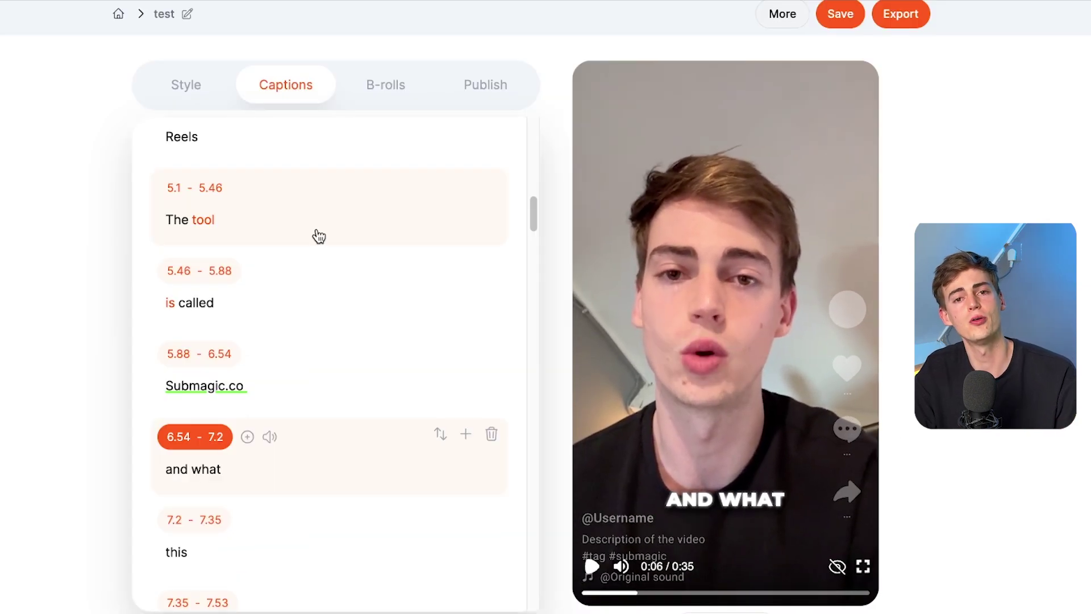
# - Search the free B-roll videos for "editing" and add the clip of a person at an editing desk to "then head over to Submagic.co"
pyautogui.click(401, 89)
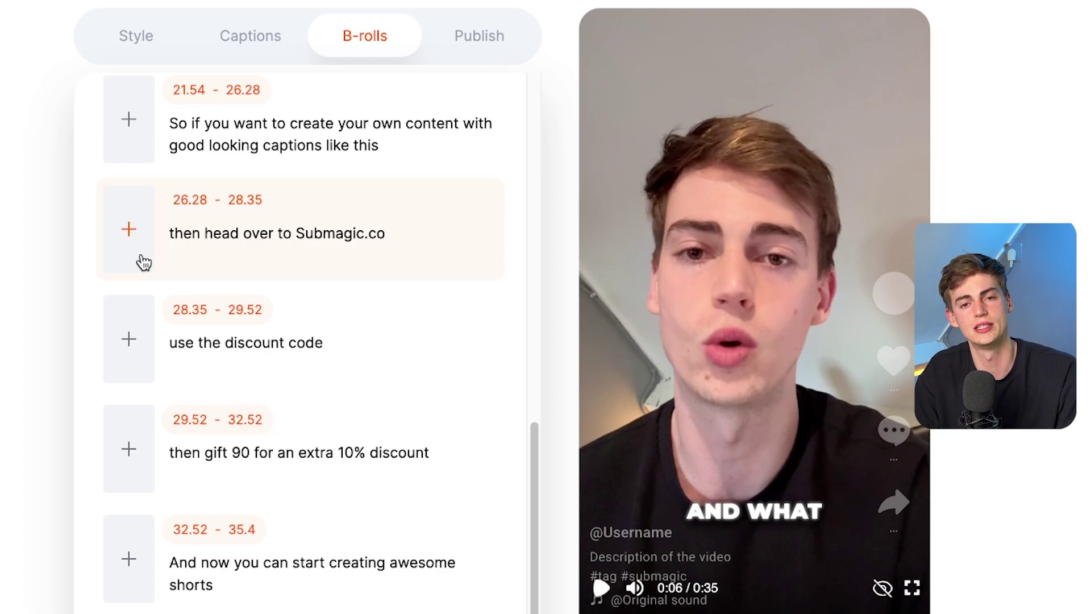
pyautogui.scroll(1, 144, 263)
pyautogui.click(142, 277)
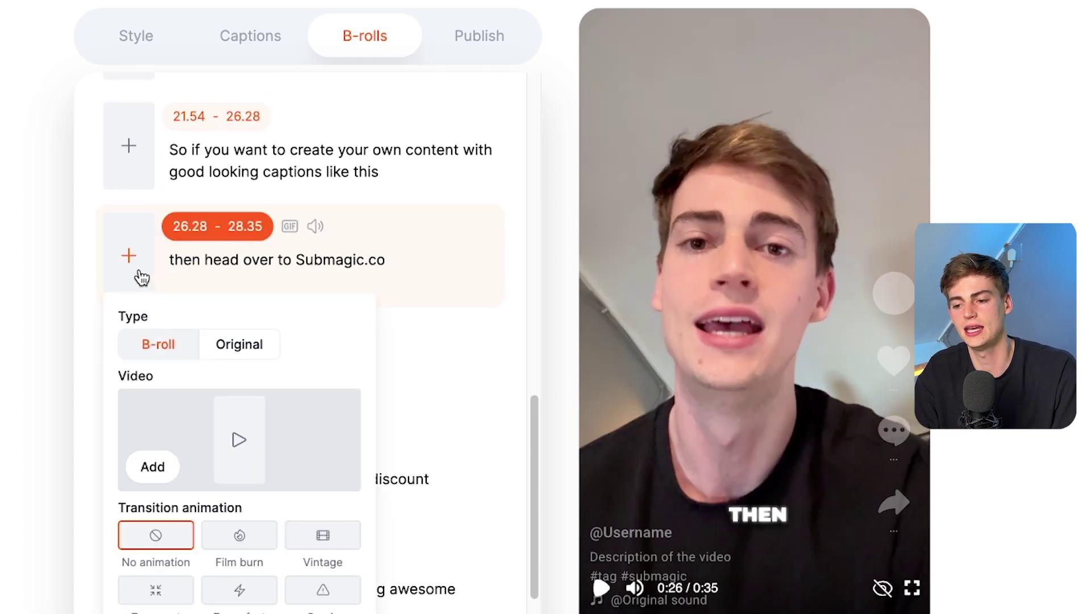
pyautogui.click(154, 470)
pyautogui.click(280, 127)
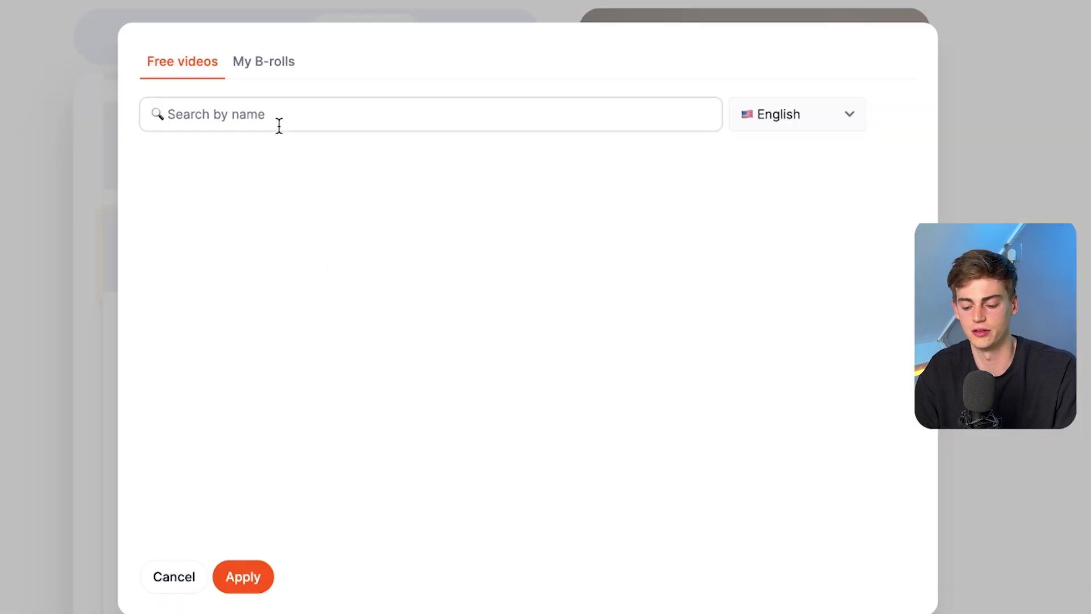
pyautogui.write('editing')
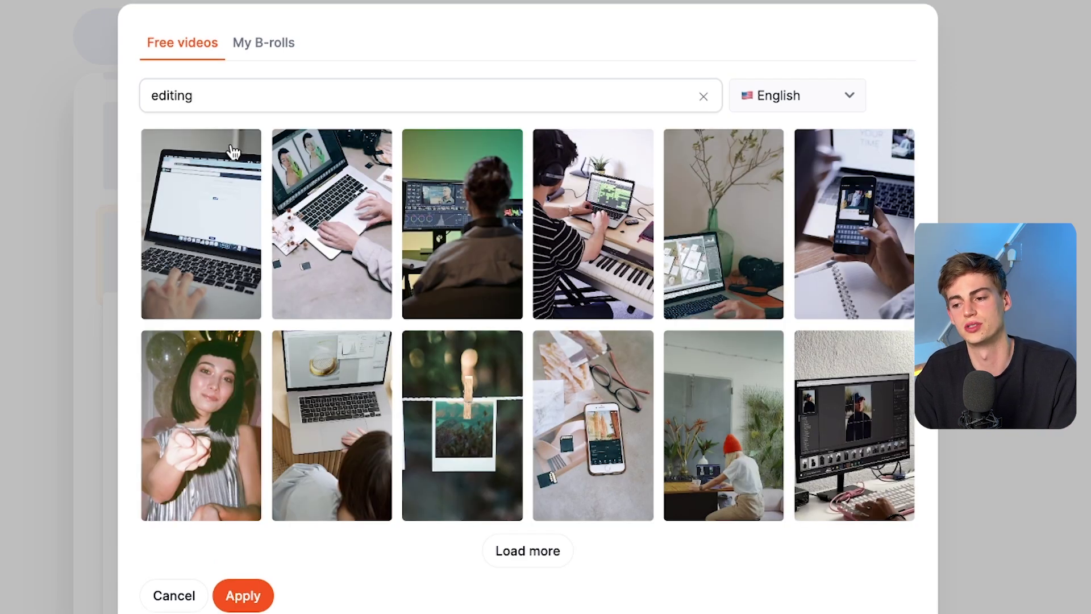
pyautogui.click(452, 223)
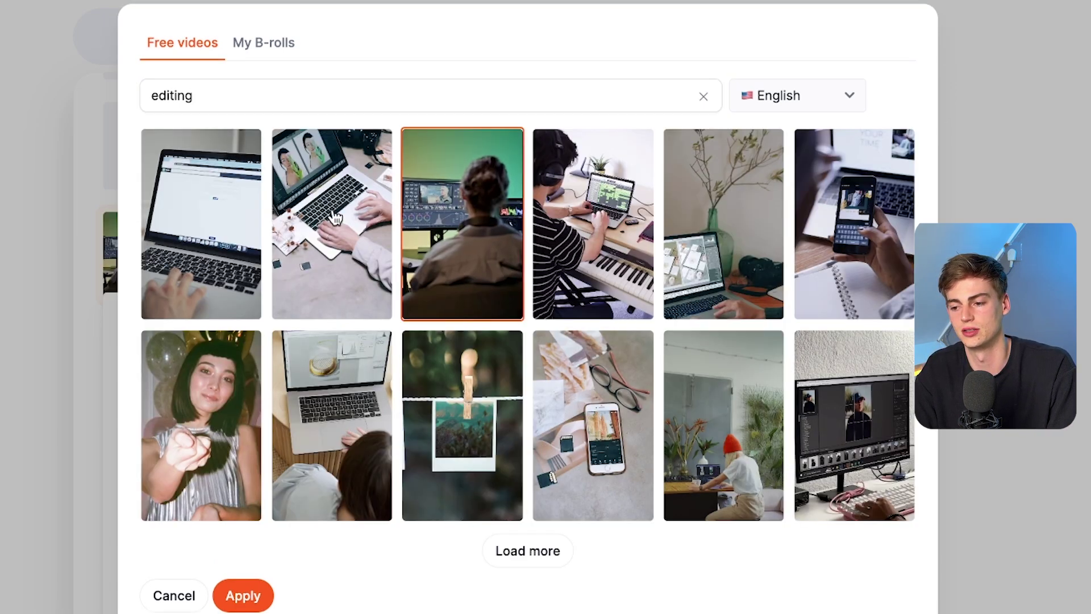
pyautogui.click(244, 594)
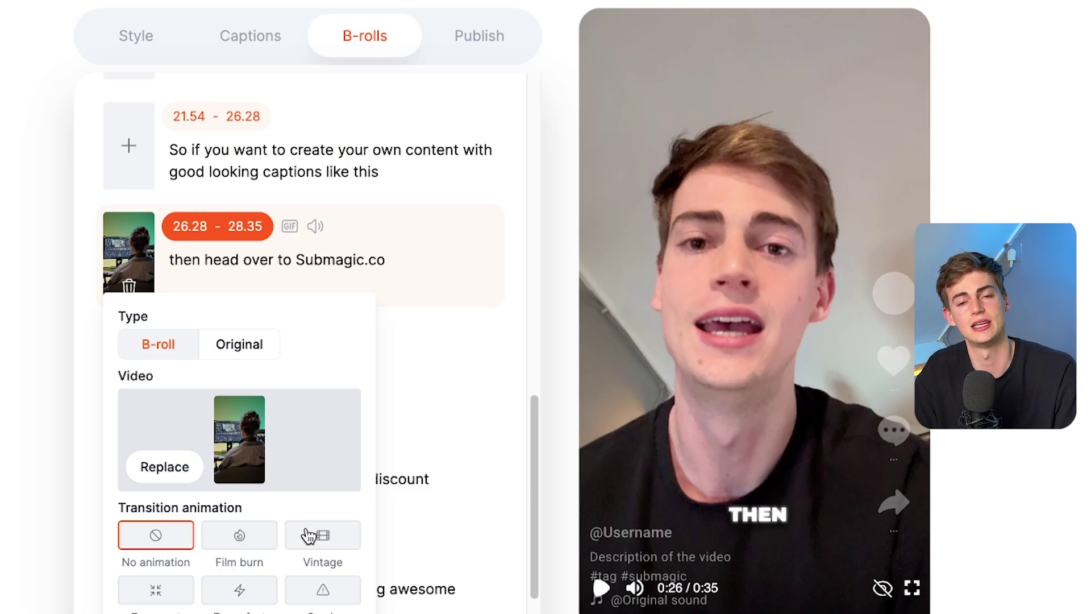
# - Apply the Film burn transition to the B-roll on "then head over to Submagic.co" and play the result
pyautogui.scroll(-2, 304, 505)
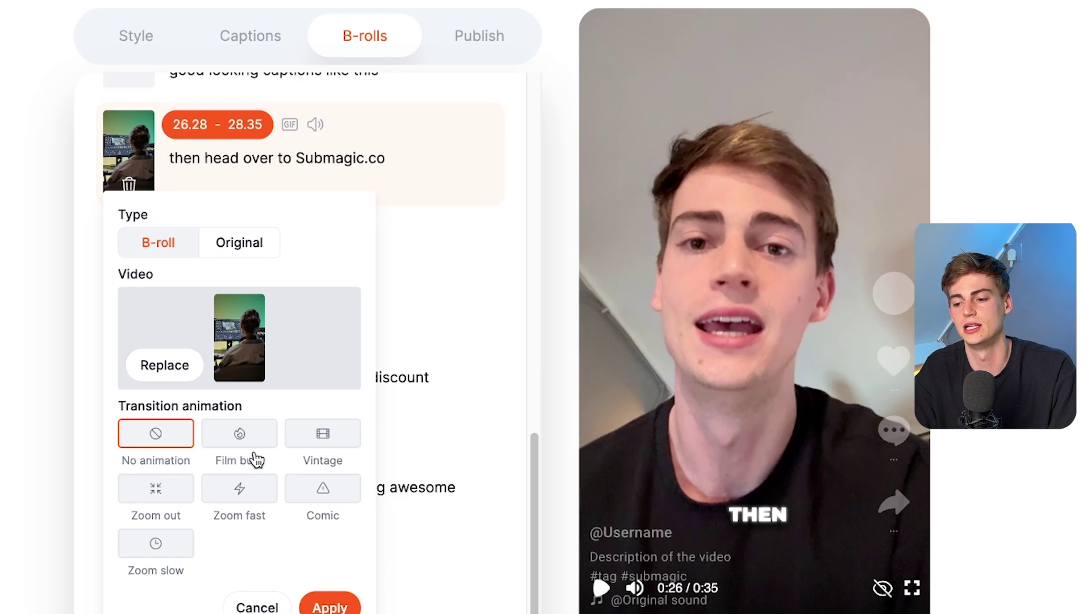
pyautogui.click(238, 444)
pyautogui.click(322, 604)
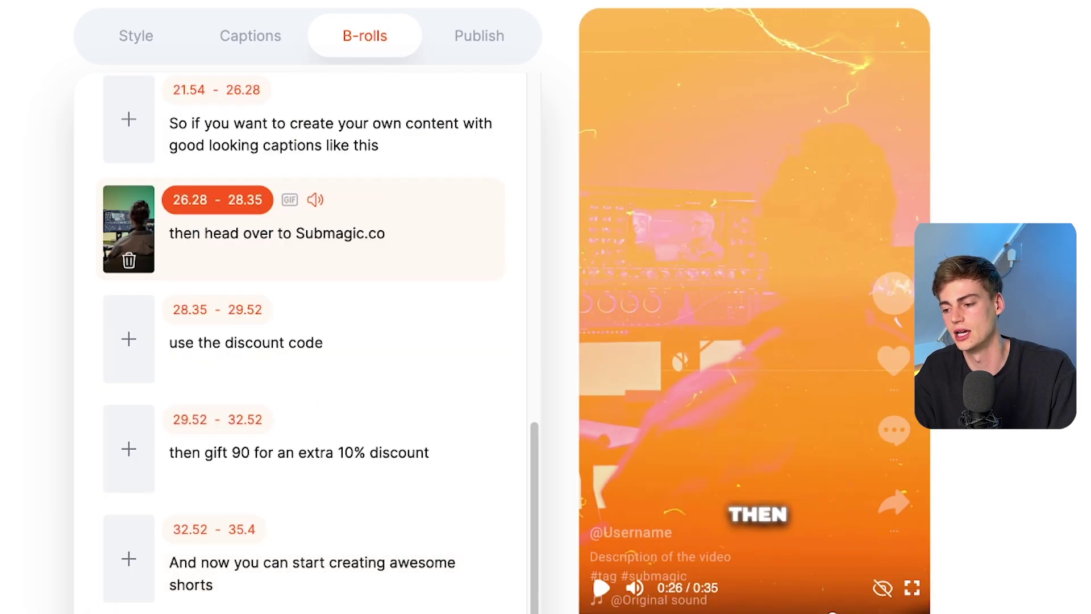
pyautogui.click(601, 590)
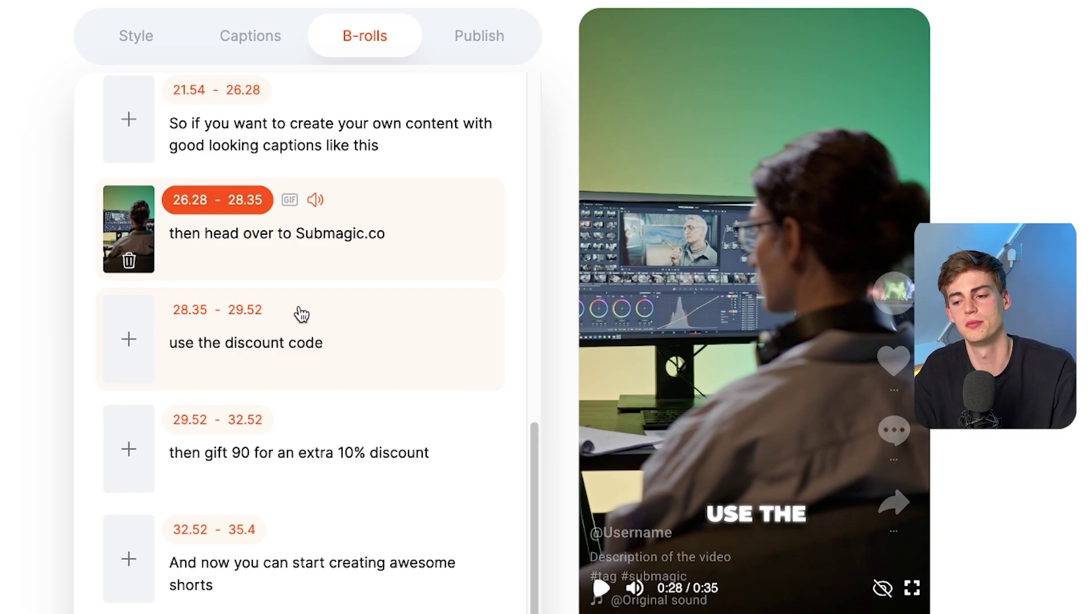
# - Try extending the B-roll's end time to 29.88, and remove the B-roll from "then head over to Submagic.co"
pyautogui.scroll(1, 196, 271)
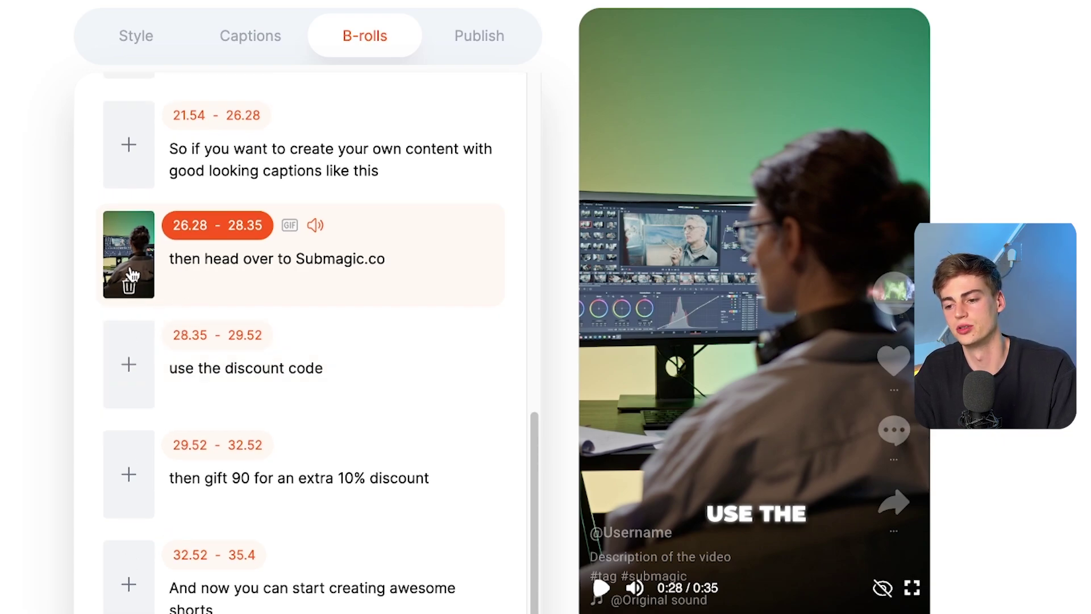
pyautogui.click(210, 227)
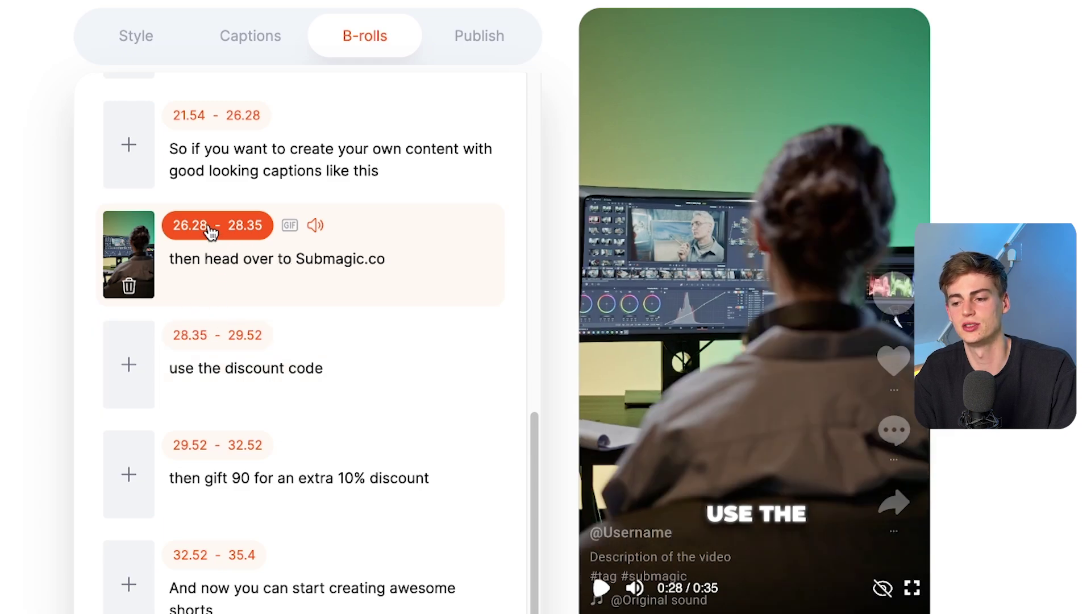
pyautogui.moveTo(235, 433); pyautogui.dragTo(266, 415)
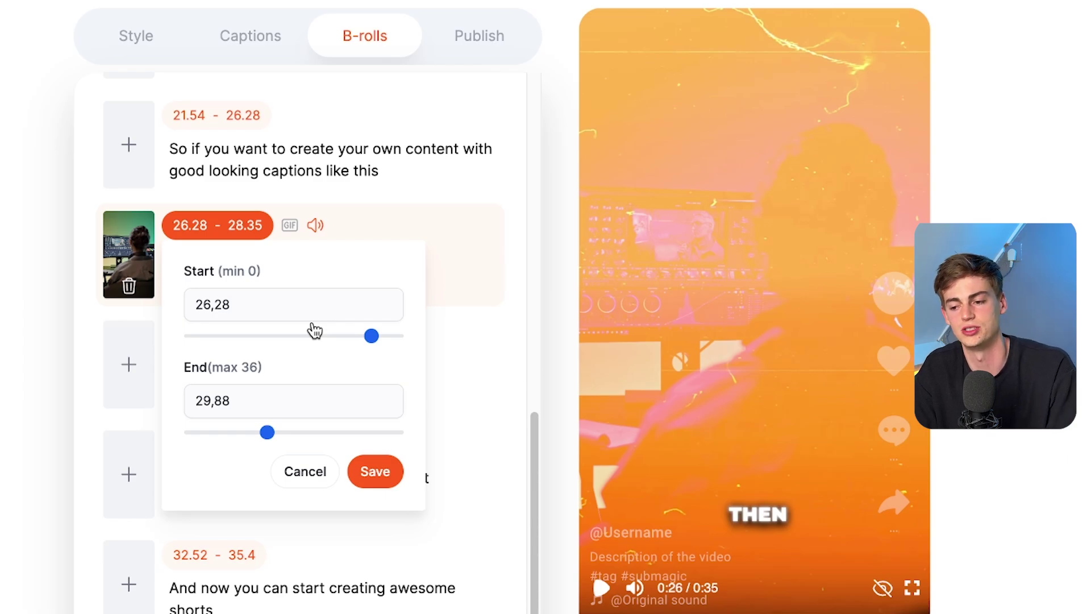
pyautogui.click(147, 363)
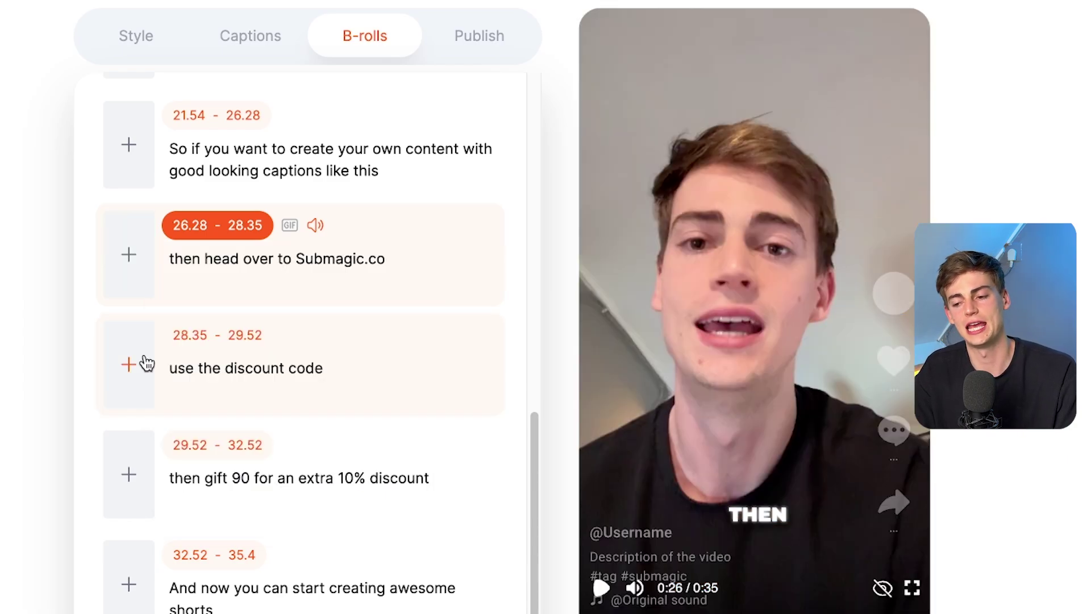
# - Search for discount GIFs and add the "SPECIAL DEAL" brick-wall GIF to the "use the discount code" line
pyautogui.click(254, 369)
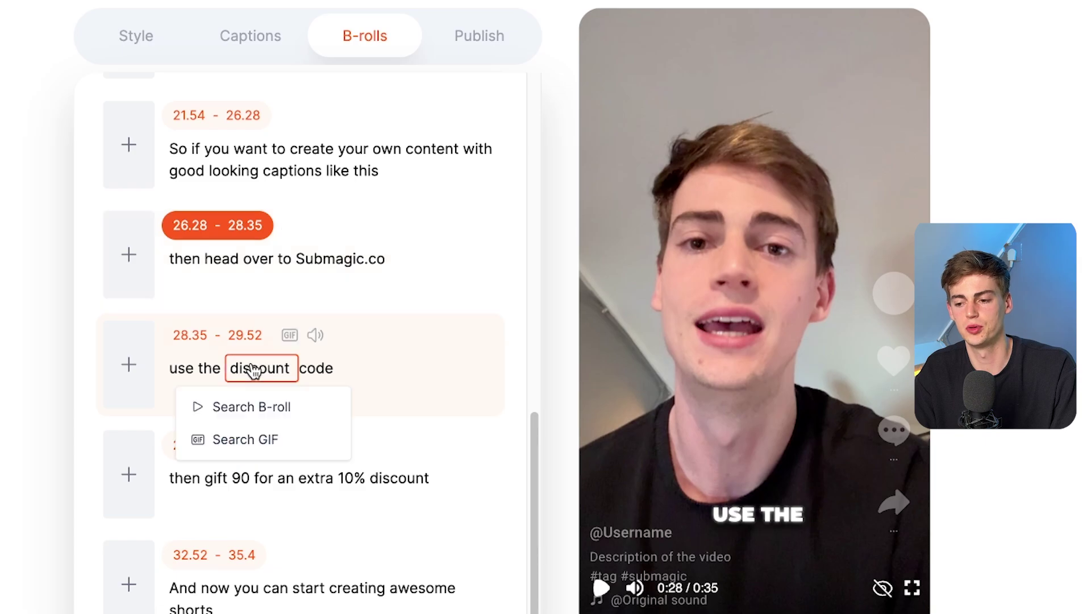
pyautogui.click(291, 336)
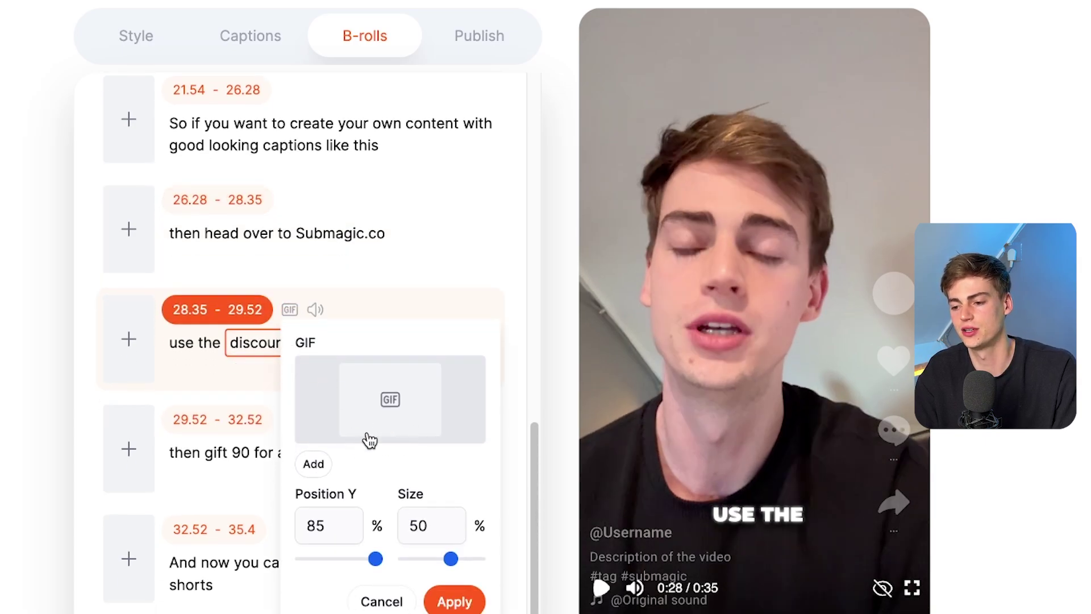
pyautogui.click(313, 463)
pyautogui.click(248, 107)
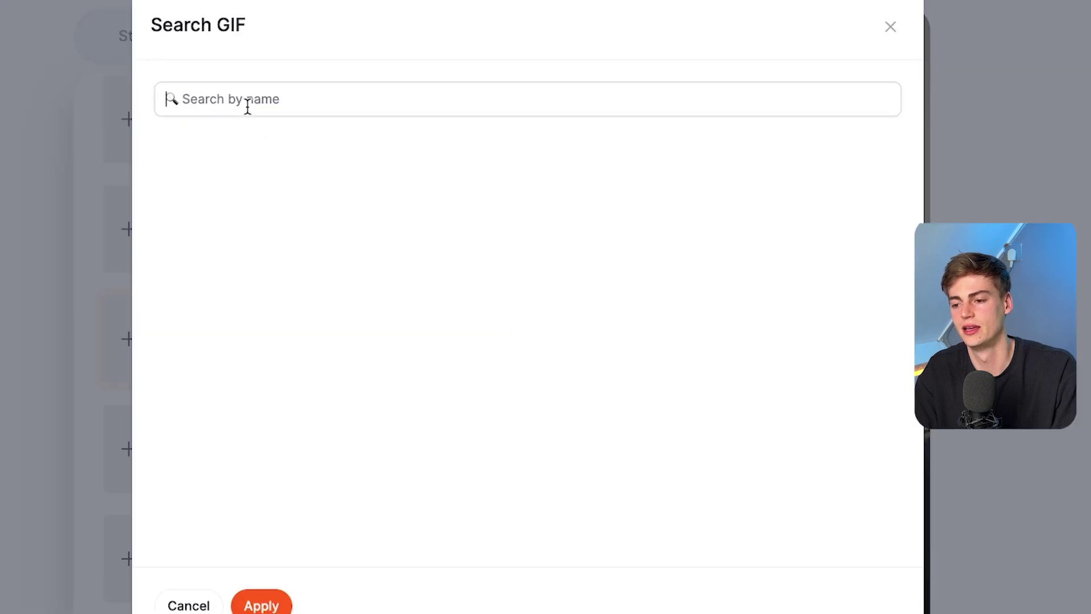
pyautogui.write('discou')
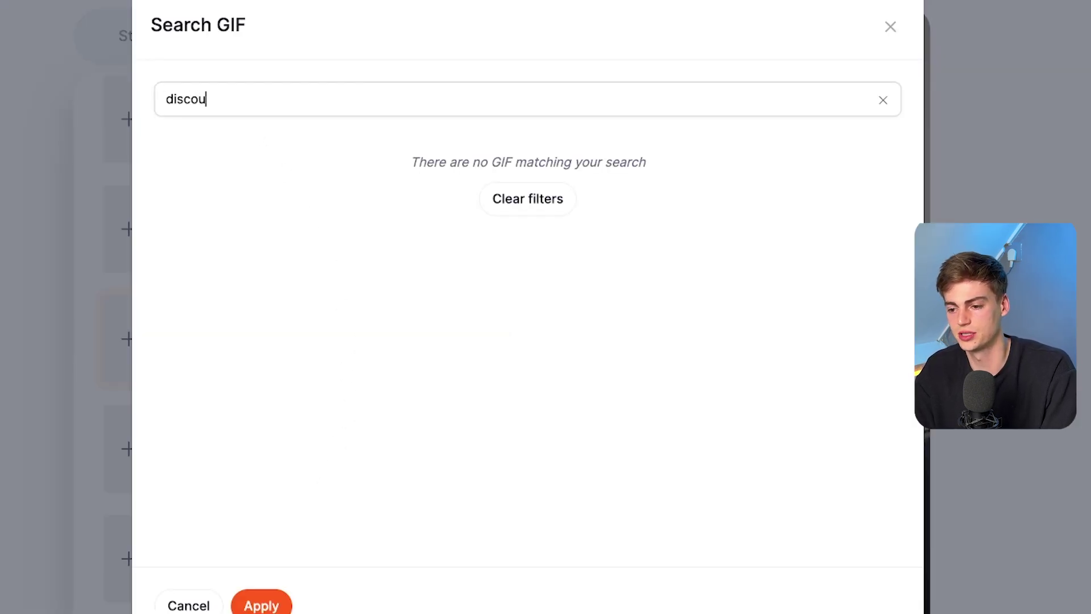
pyautogui.scroll(-5, 292, 198)
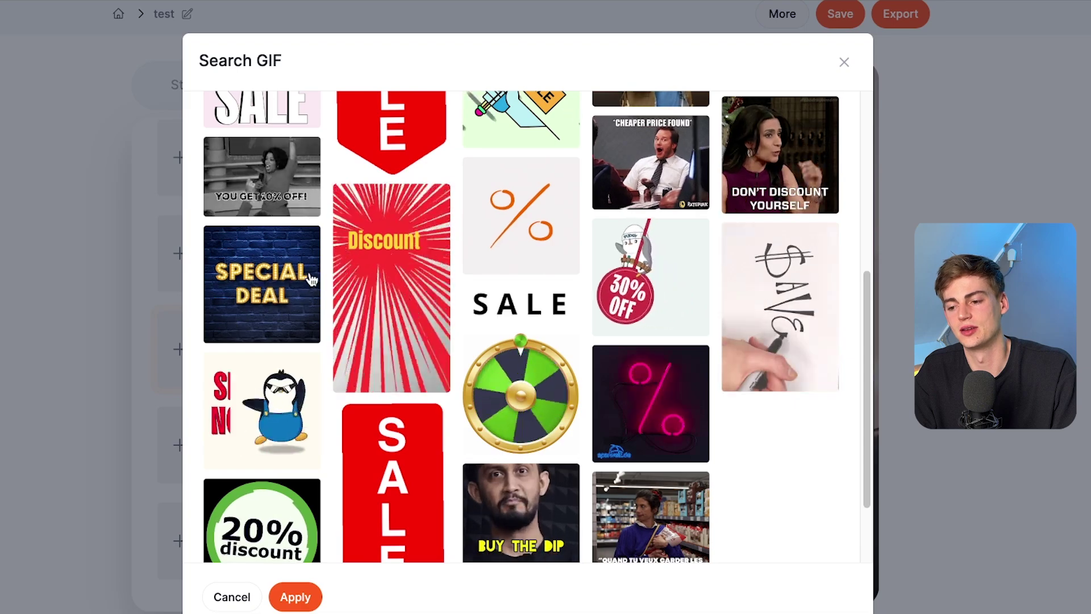
pyautogui.click(283, 319)
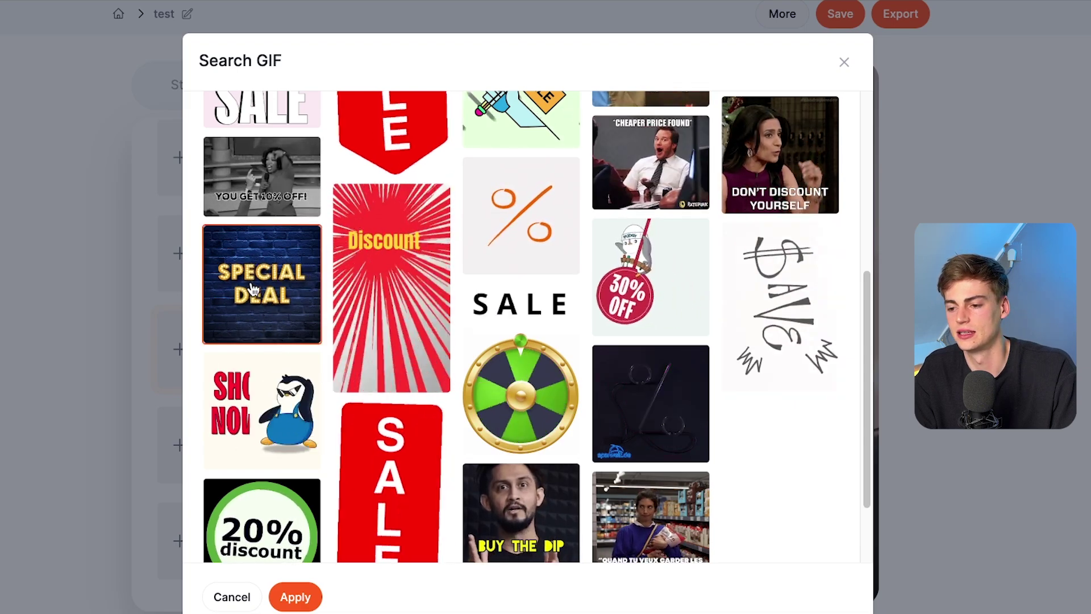
pyautogui.click(294, 596)
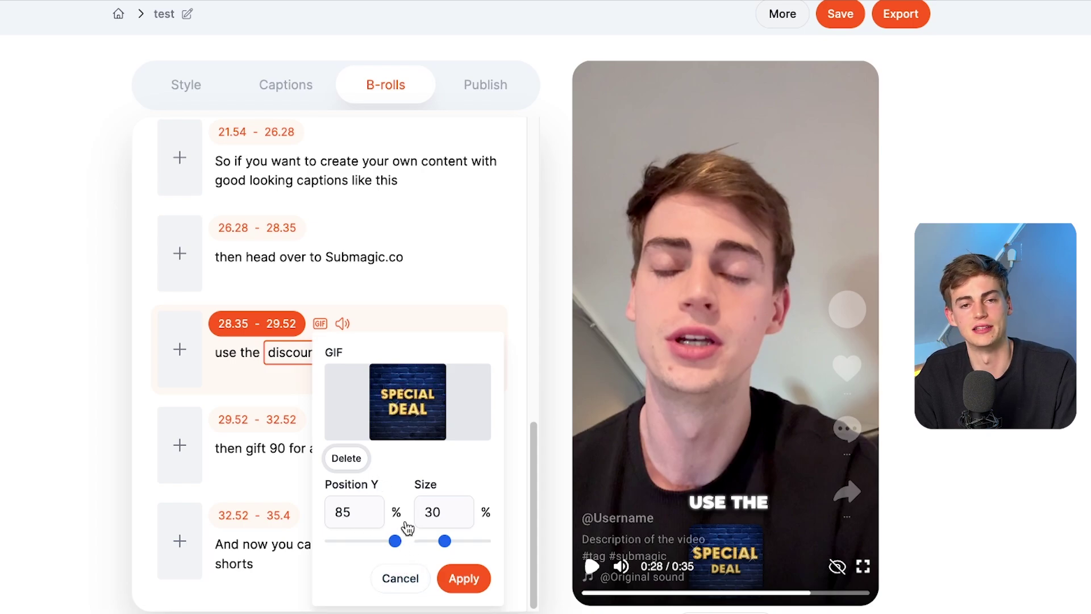
# - Set the GIF's vertical position to 59% and play the video from just before the GIF at 0:26
pyautogui.moveTo(395, 542); pyautogui.dragTo(380, 545)
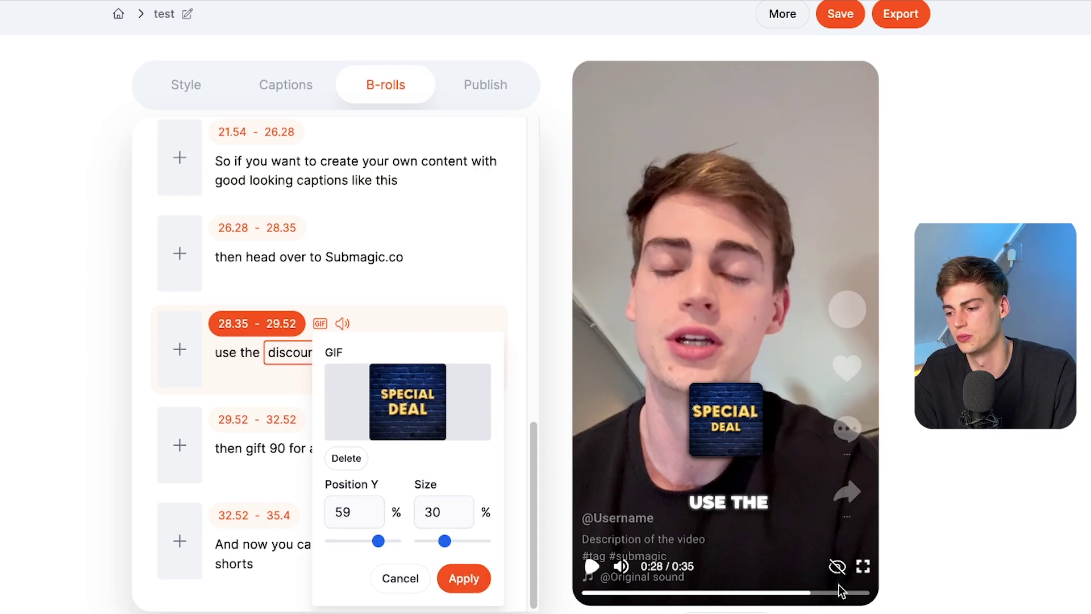
pyautogui.click(802, 592)
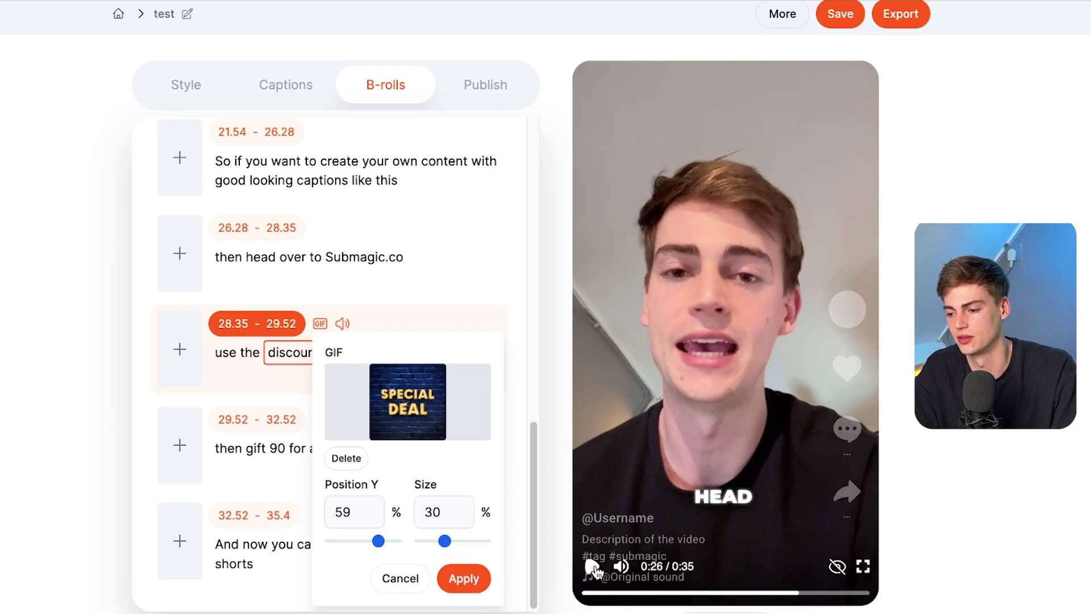
pyautogui.click(592, 566)
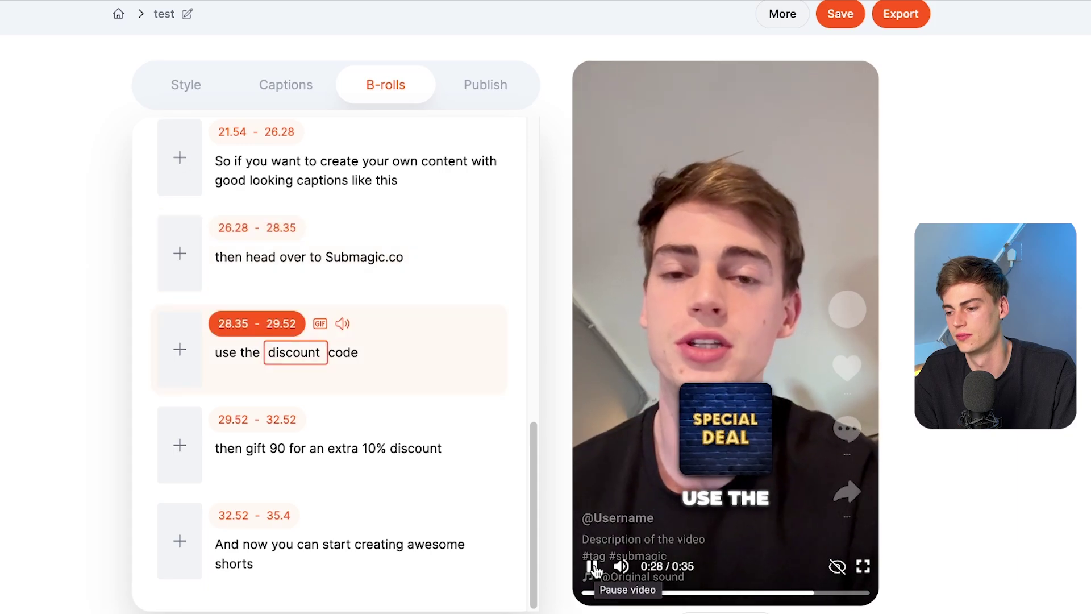
pyautogui.click(593, 567)
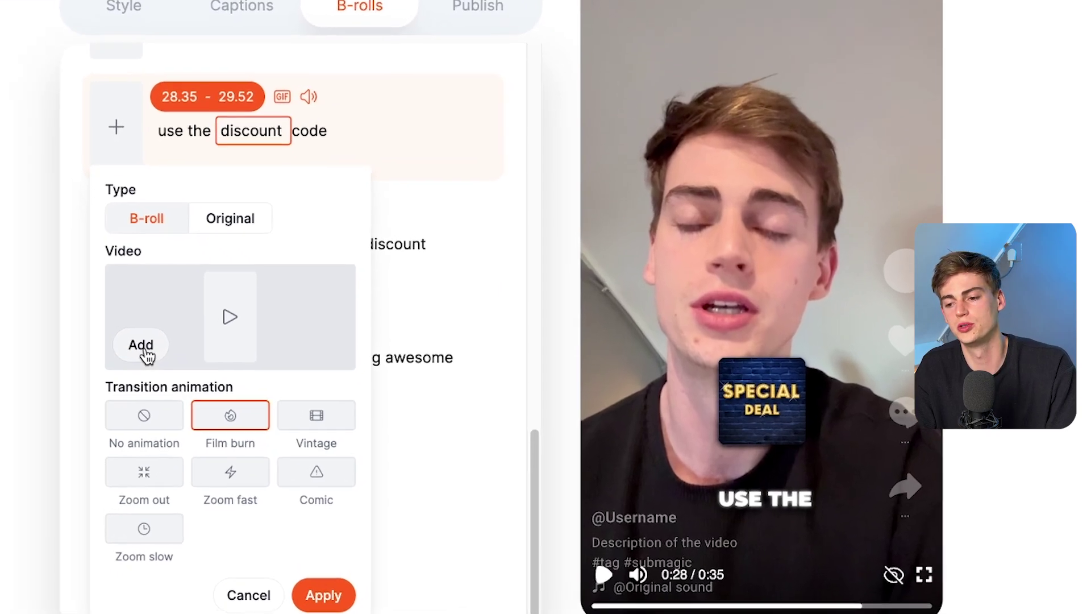
# - Open the B-roll video picker for the "use the discount code" line and view the My B-rolls section
pyautogui.click(201, 373)
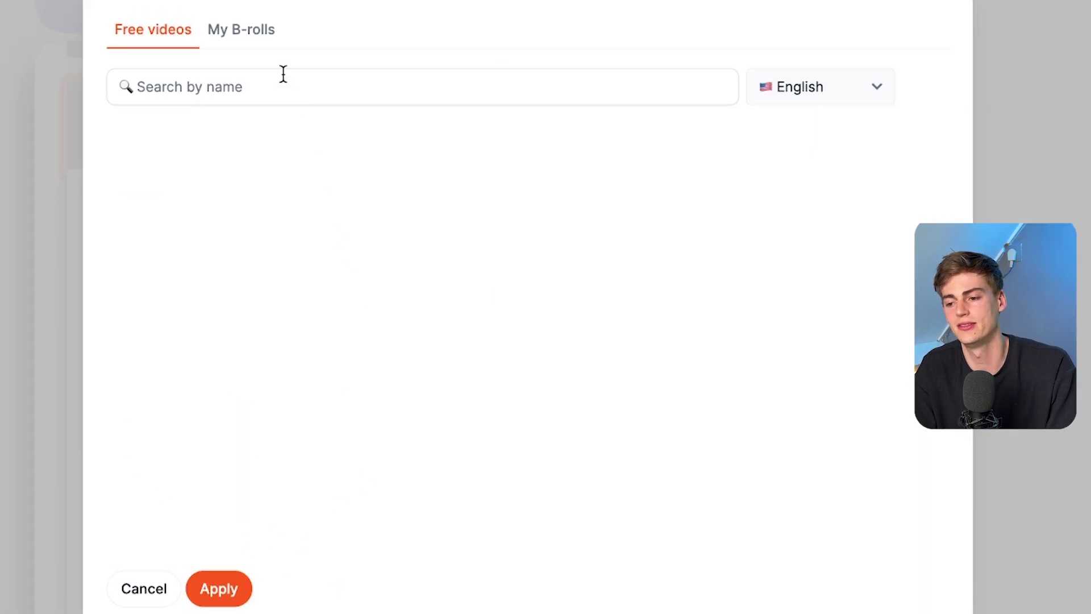
pyautogui.click(243, 32)
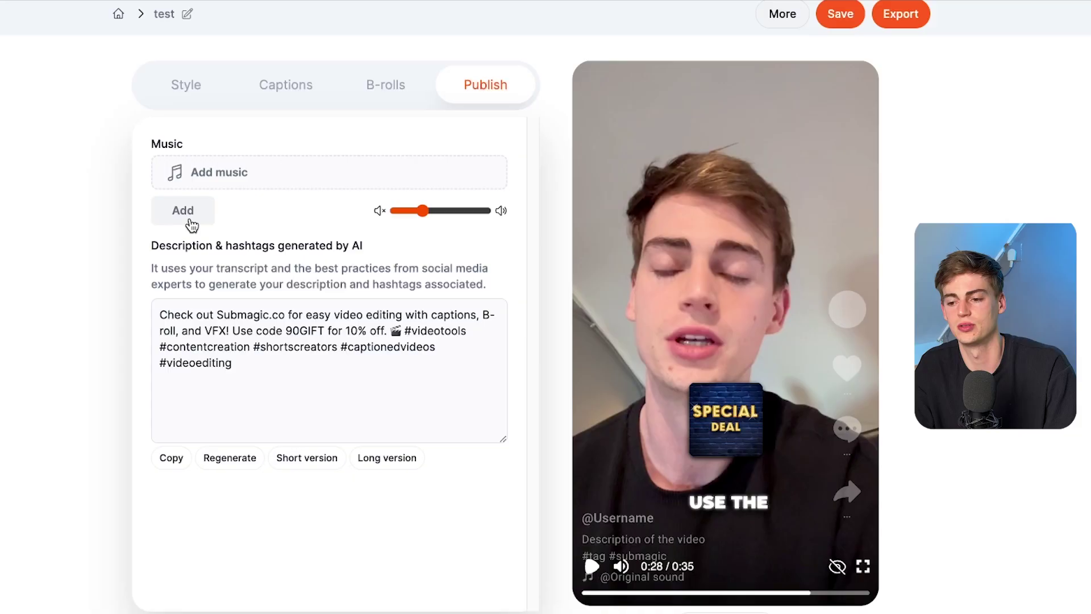
# - View the options for searching or uploading background music, and leave the music picker without adding a track
pyautogui.click(183, 215)
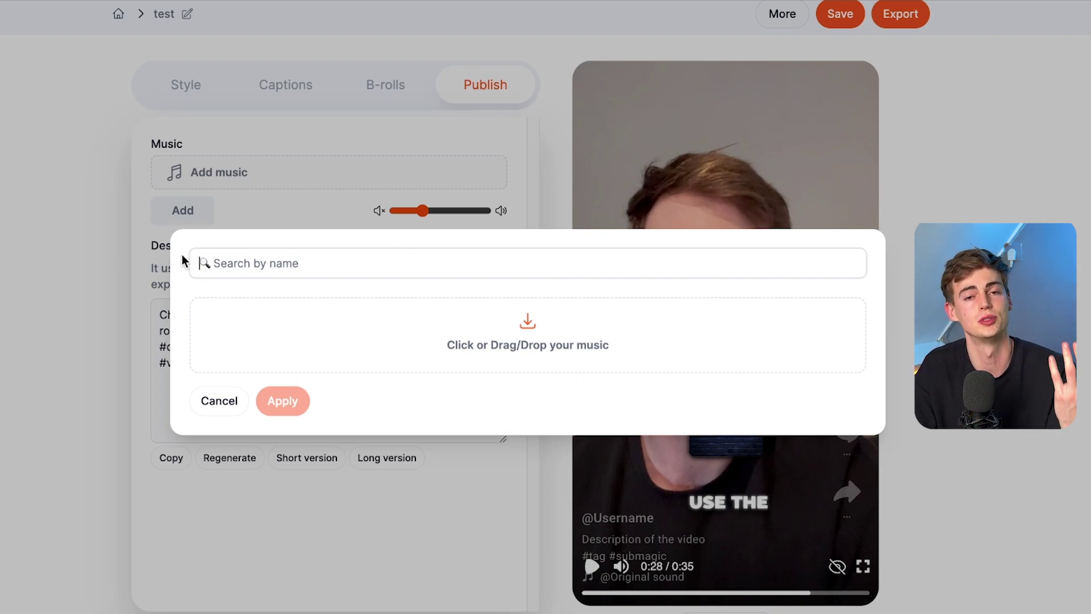
pyautogui.click(29, 334)
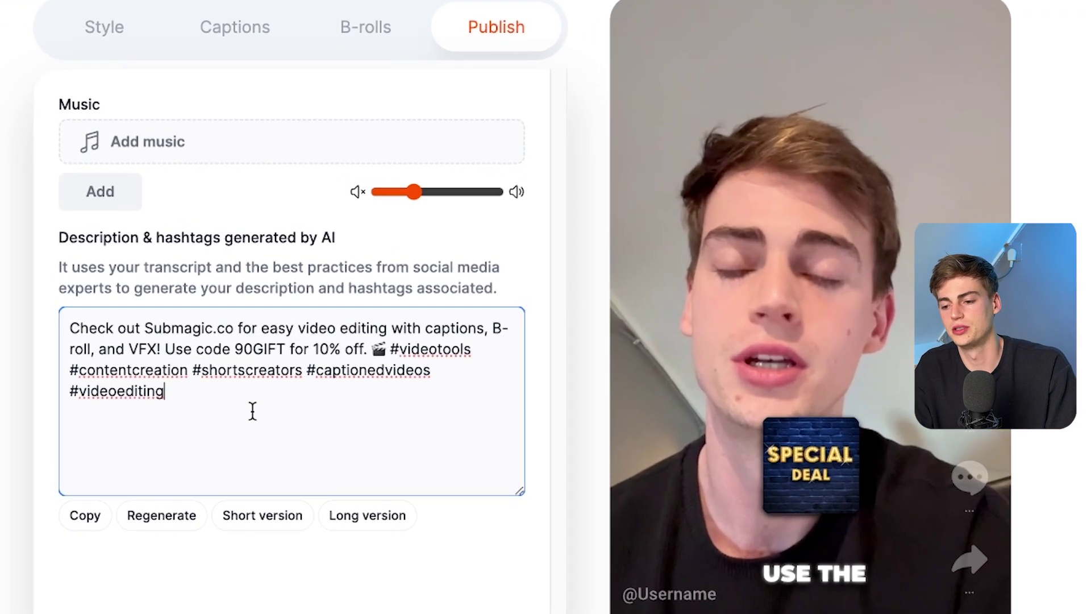
# - Generate the long version of the AI-written description and hashtags for the video
pyautogui.click(297, 377)
pyautogui.hotkey('ctrl', 'a')
pyautogui.click(248, 579)
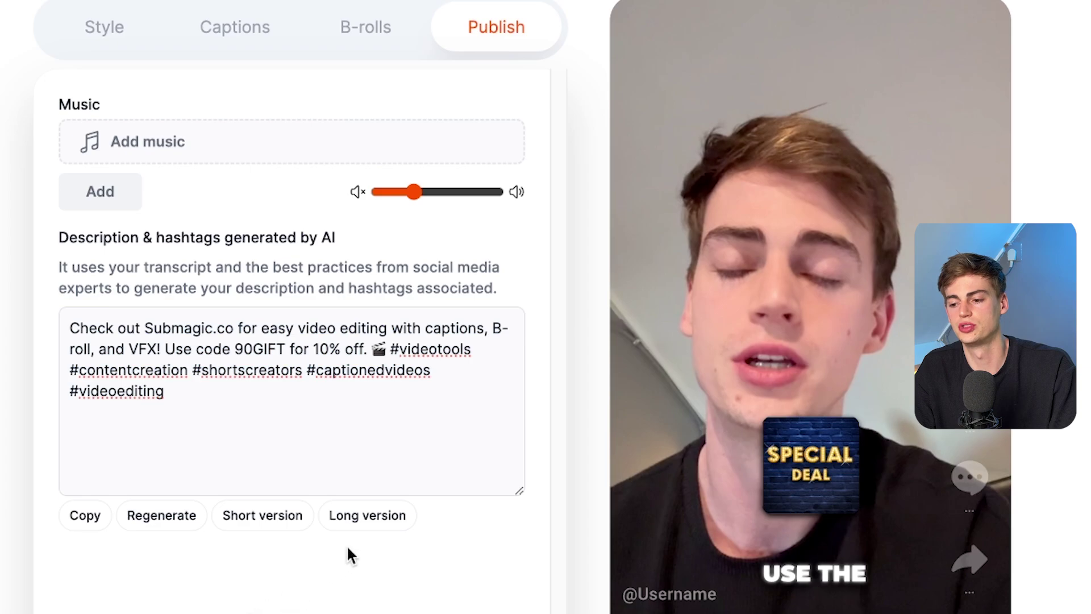
pyautogui.click(368, 526)
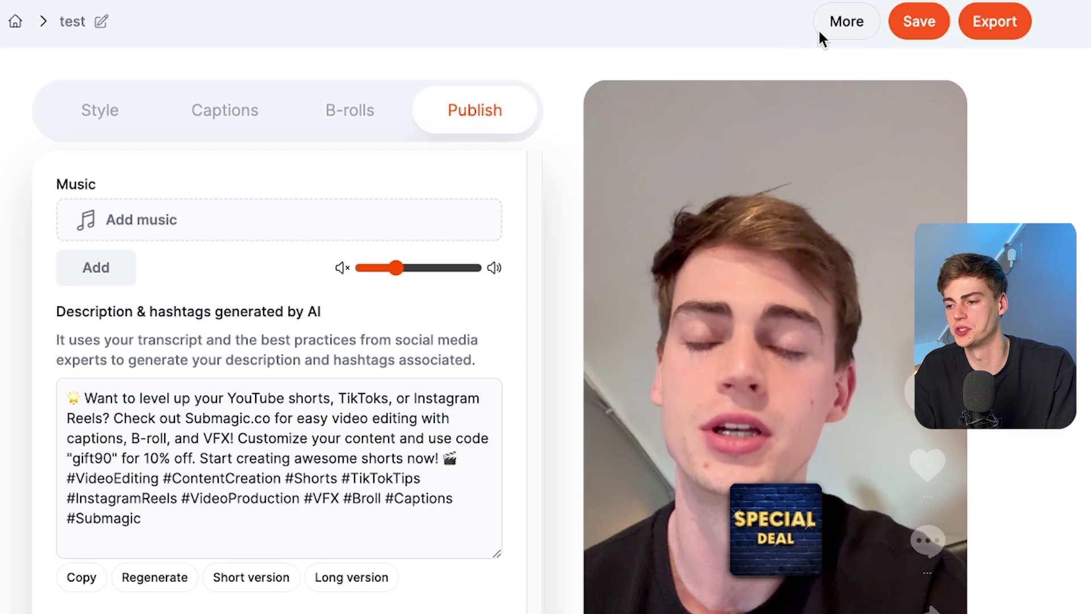
# - Export only the subtitles of the test project
pyautogui.click(825, 29)
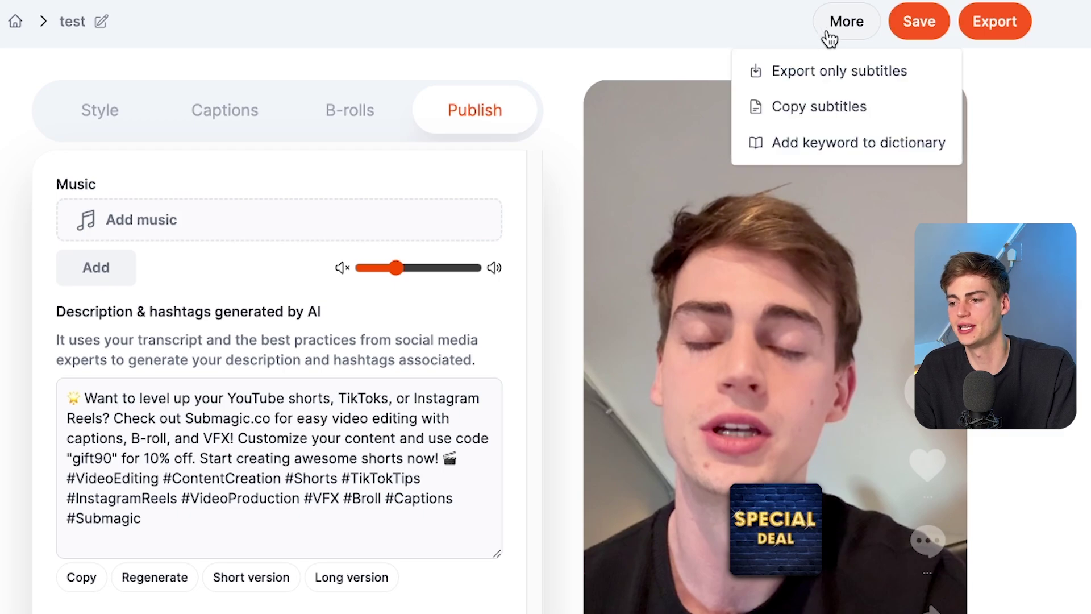
pyautogui.click(804, 82)
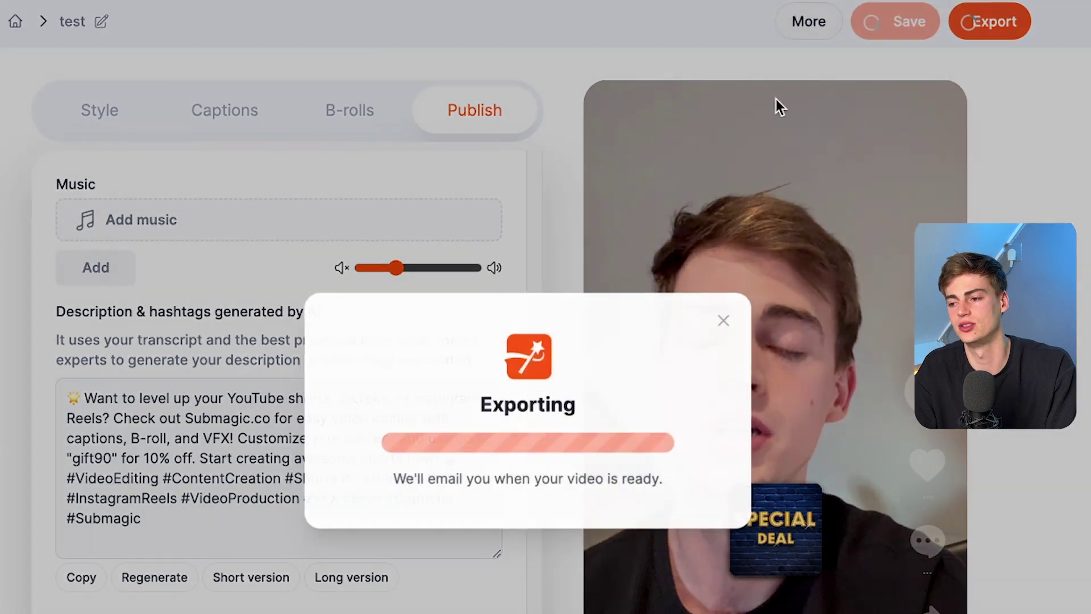